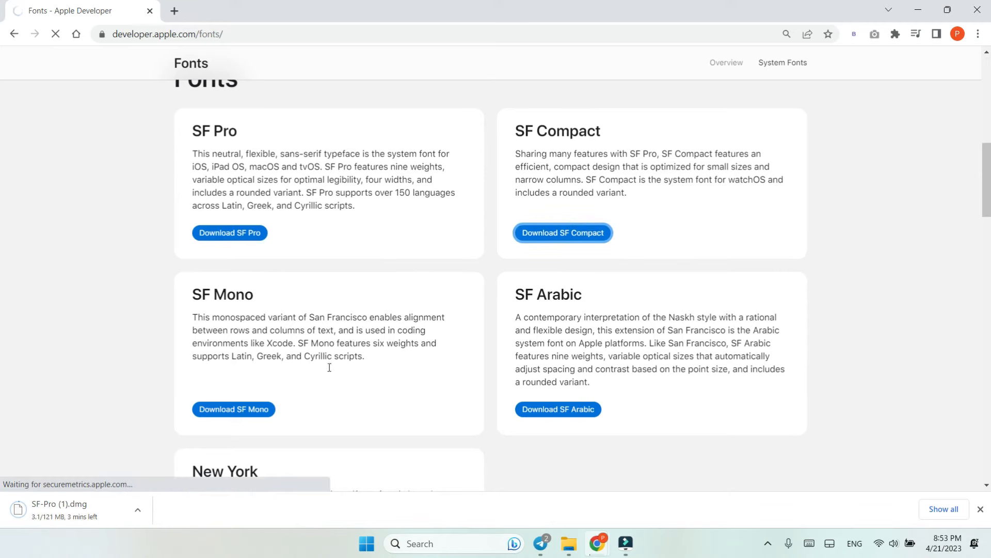
Step: Download the SF Mono, SF Arabic and New York fonts from Apple's Fonts page
scroll(328, 387, "down", 2)
left_click(254, 323)
scroll(330, 322, "down", 3)
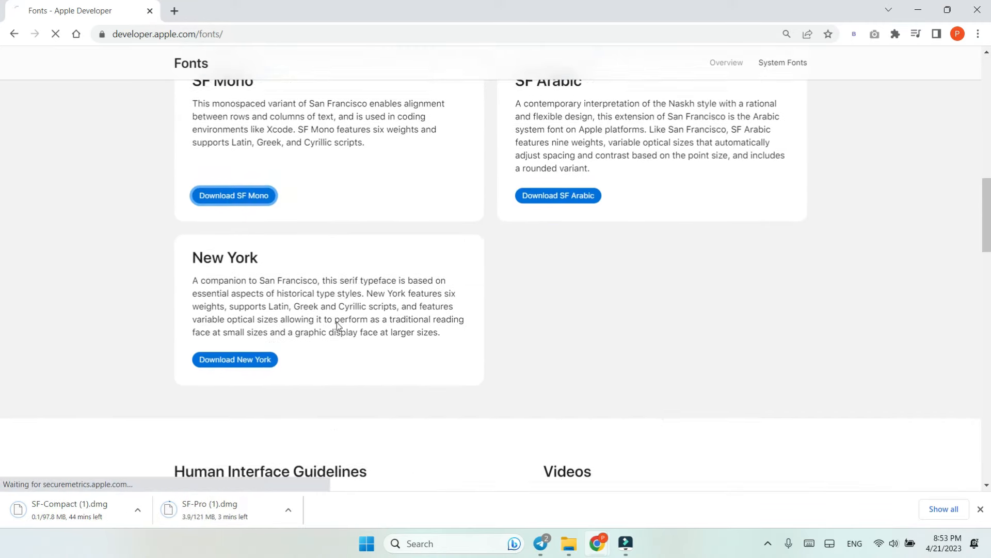
scroll(336, 325, "down", 1)
left_click(560, 153)
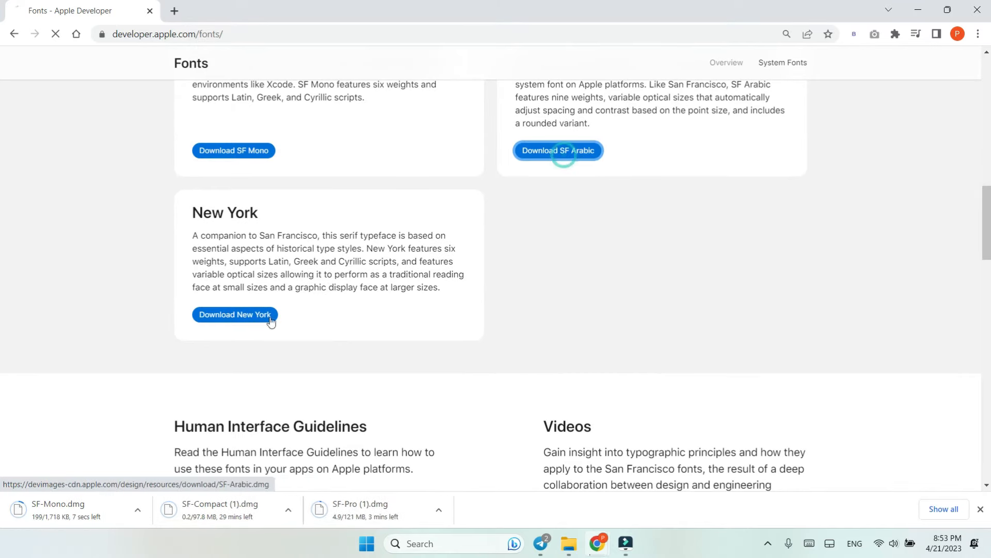
left_click(237, 315)
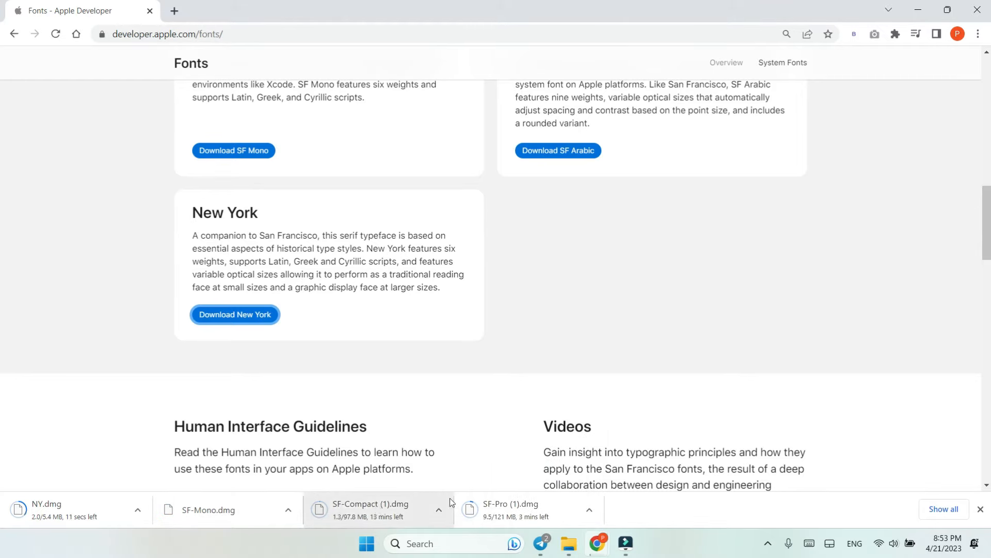
Step: Search Google for "7 zip download" in a new browser tab and open the official 7-Zip download page
left_click(174, 11)
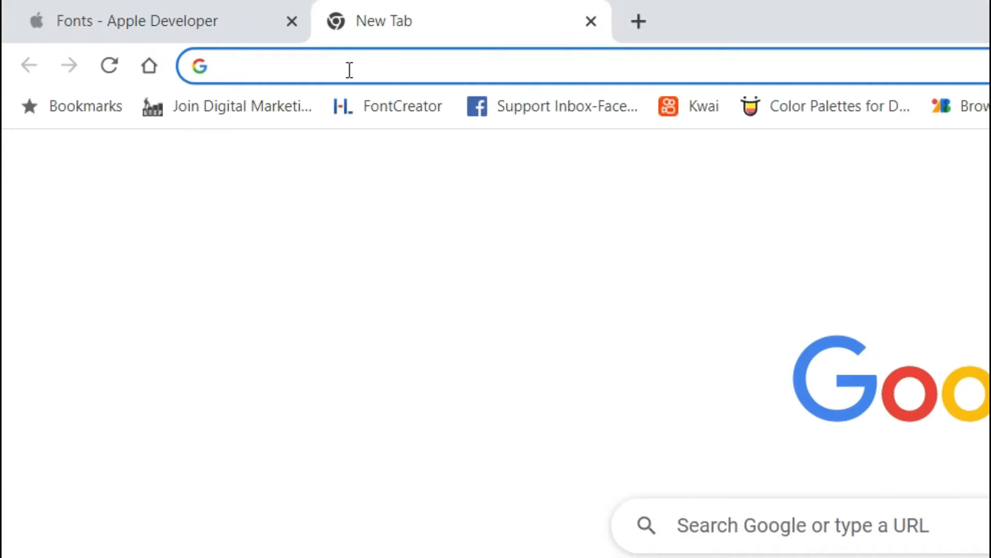
type("7")
left_click(328, 214)
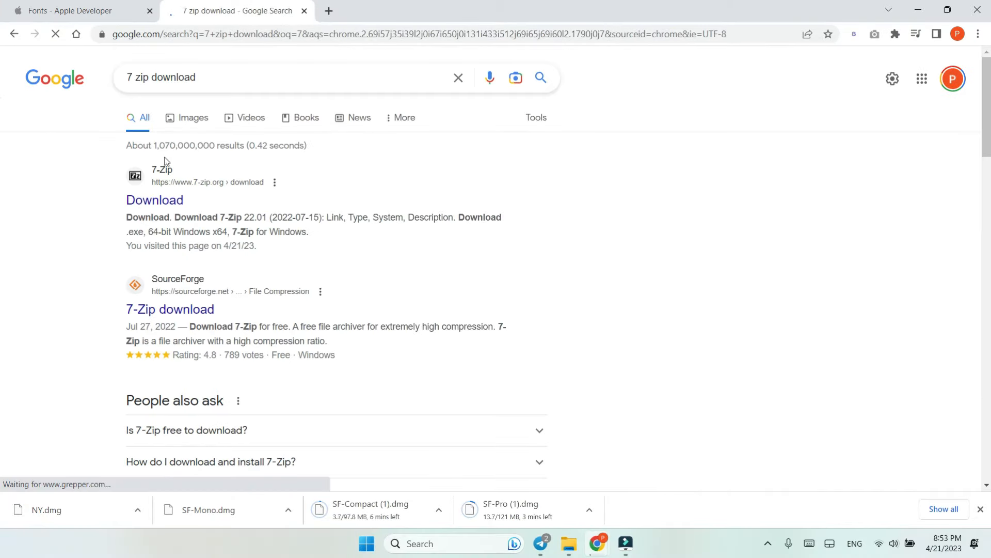
left_click(162, 202)
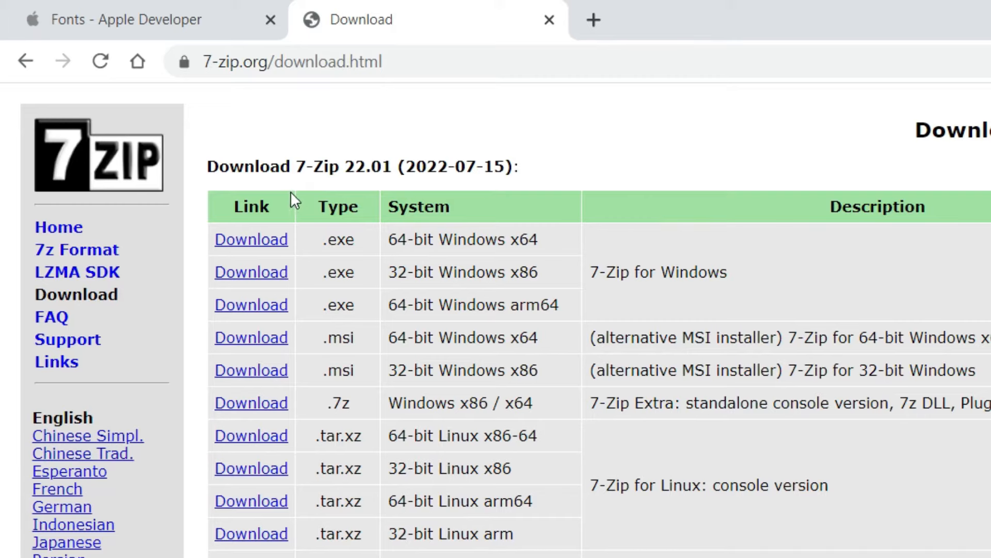
Step: Download the 7-Zip 22.01 .exe installer for 64-bit Windows x64
left_click_drag(498, 238, 548, 244)
left_click_drag(389, 233, 565, 246)
left_click(250, 241)
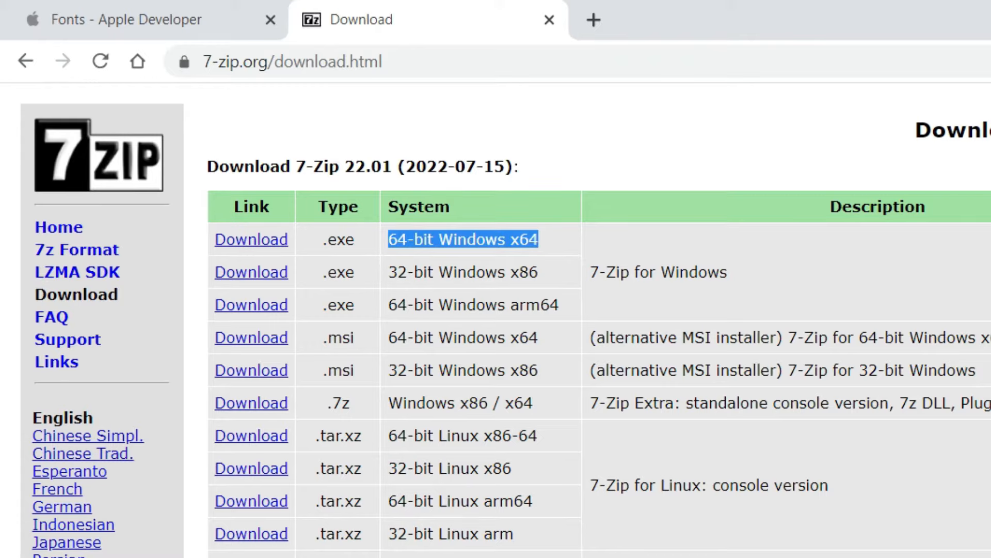
left_click(671, 413)
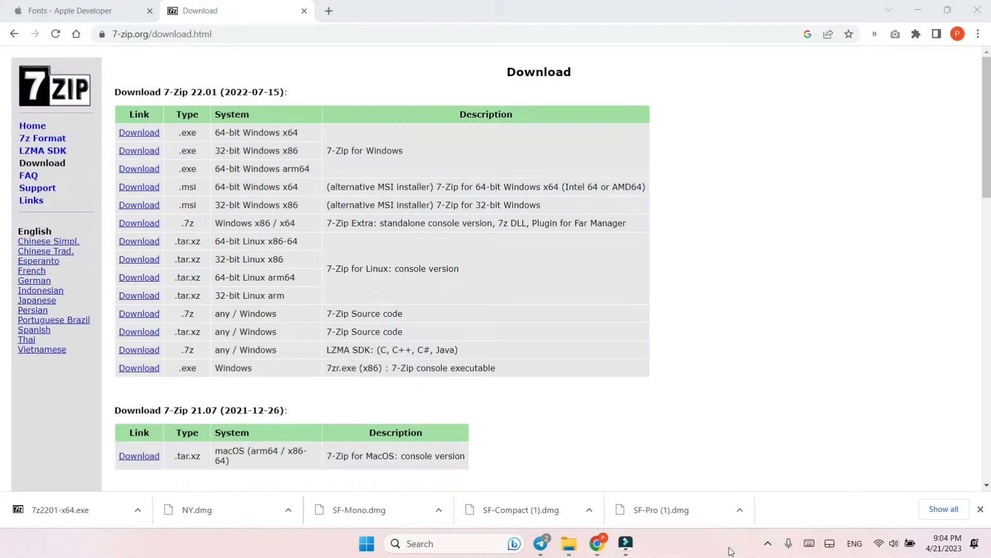
Step: Minimize the browser and switch to the File Explorer folder "How to Install Font Apple SF Pro to Windows"
left_click(918, 10)
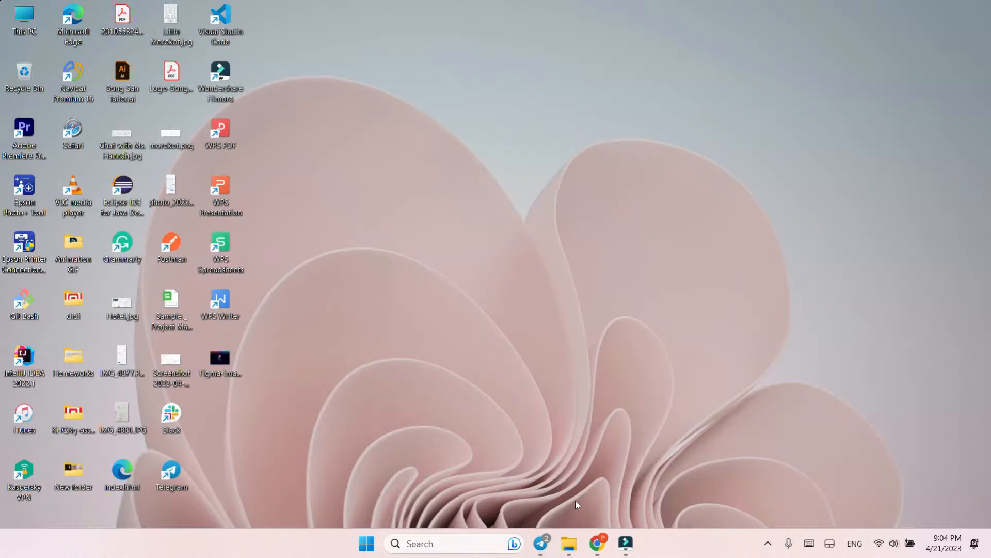
mouse_move(572, 548)
left_click(613, 487)
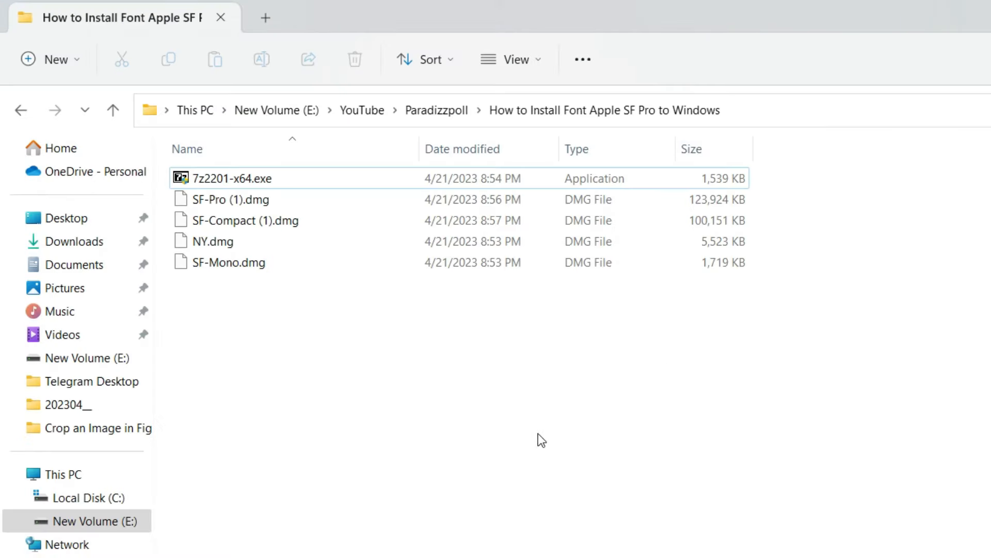
Step: Run 7z2201-x64.exe to install 7-Zip in C:\Program Files\7-Zip\ and close the setup
left_click(230, 180)
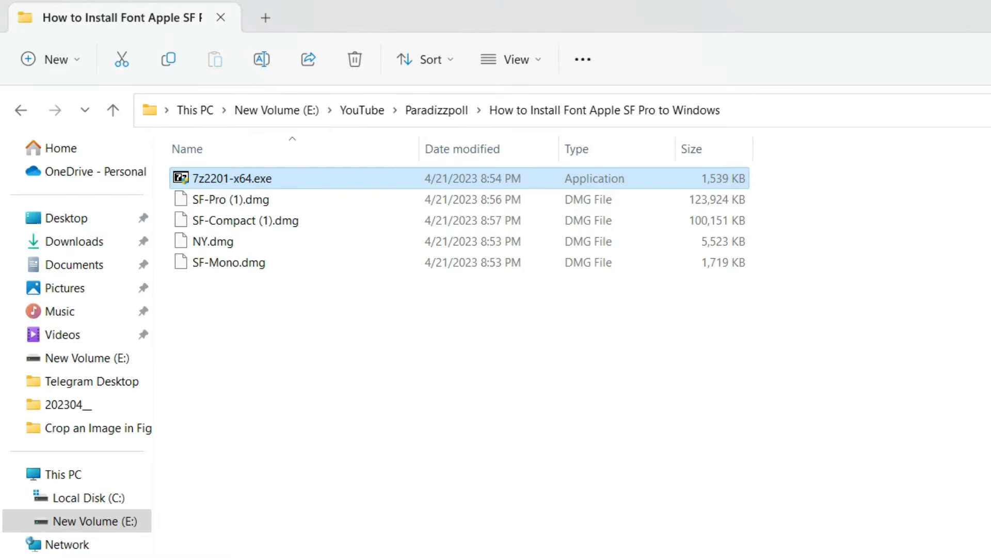
key("Return")
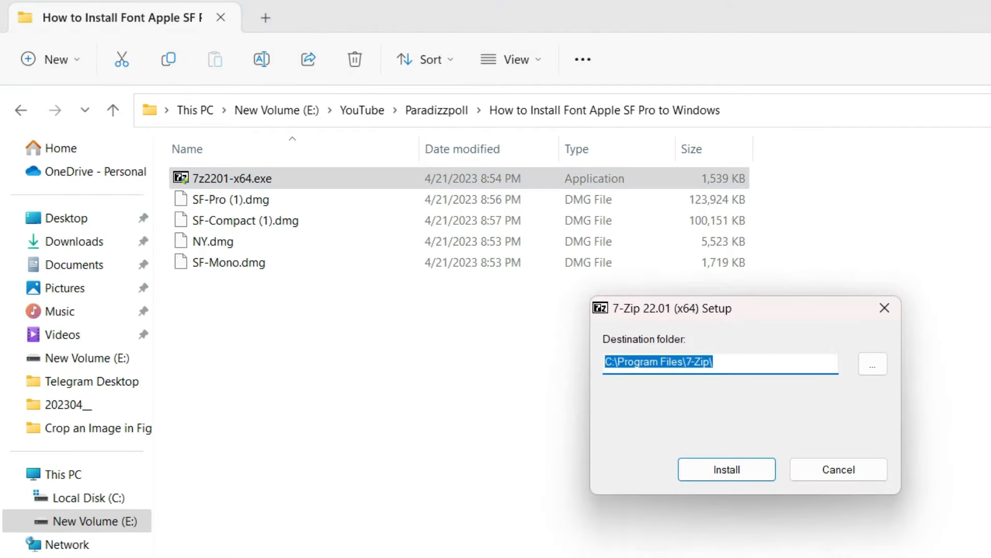
left_click(745, 465)
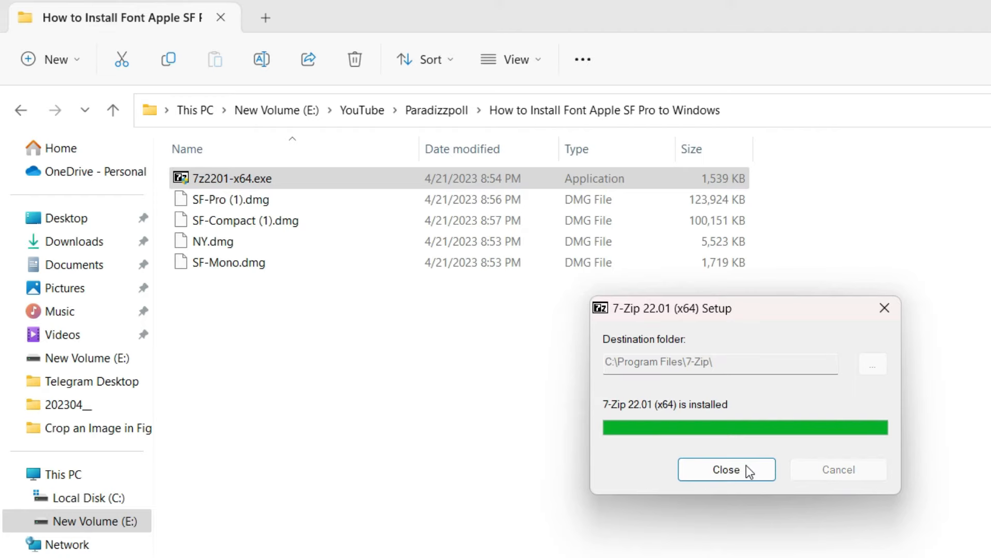
left_click(746, 465)
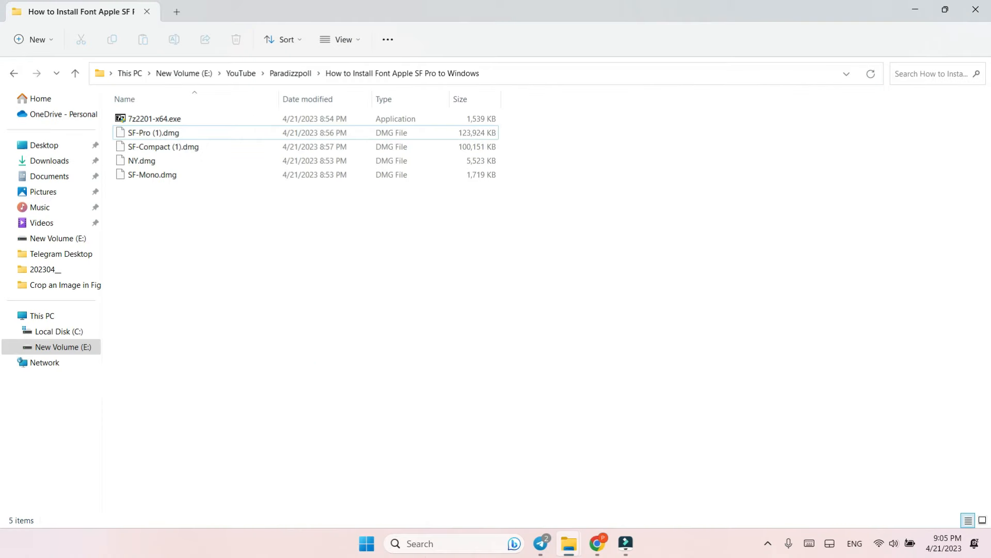
Step: Launch 7-Zip, and copy the path of the folder containing the downloaded fonts from File Explorer
left_click(369, 546)
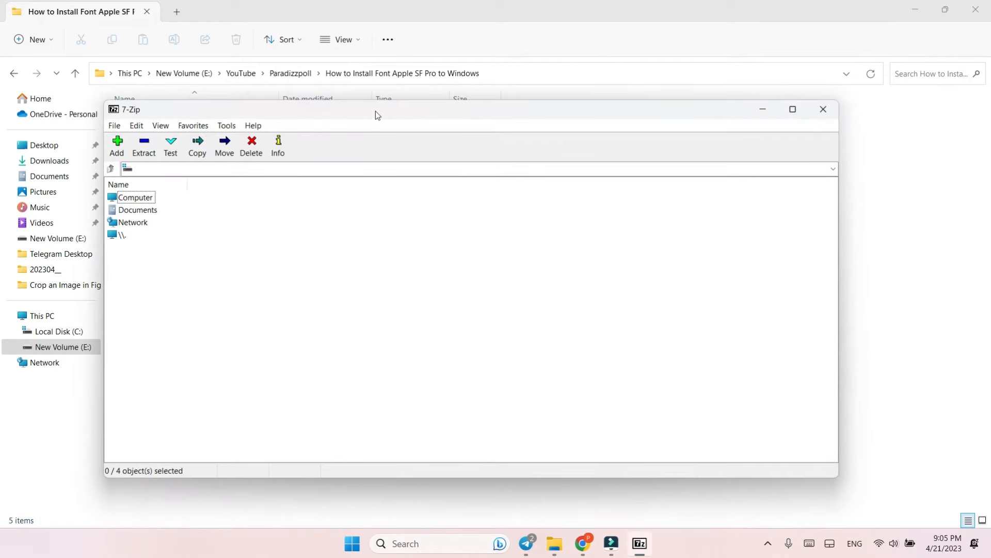
left_click_drag(376, 111, 513, 97)
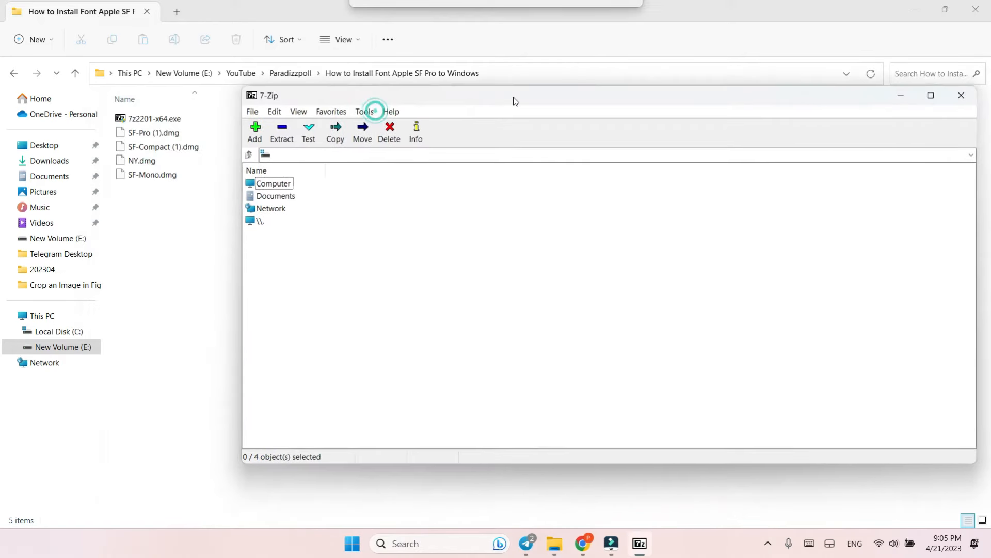
left_click(183, 82)
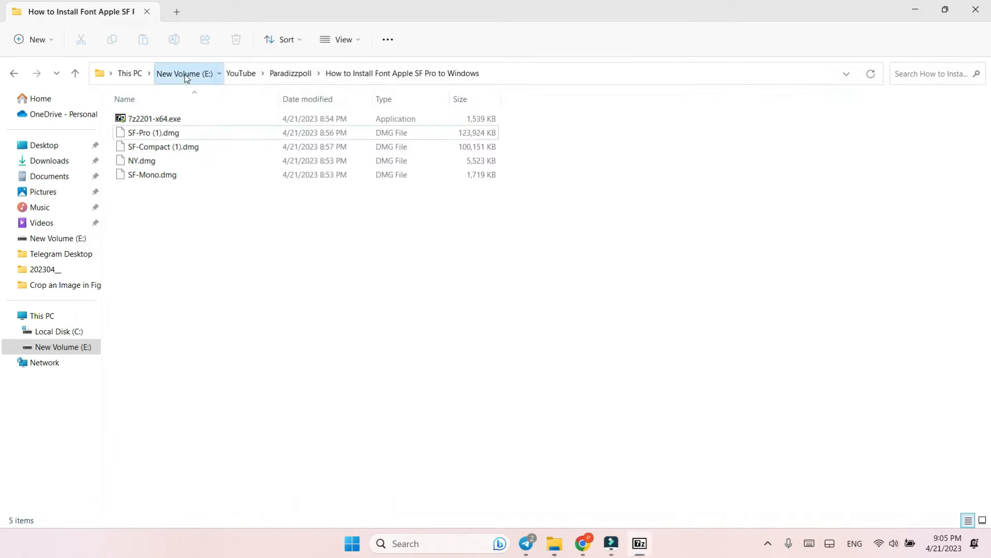
left_click(642, 95)
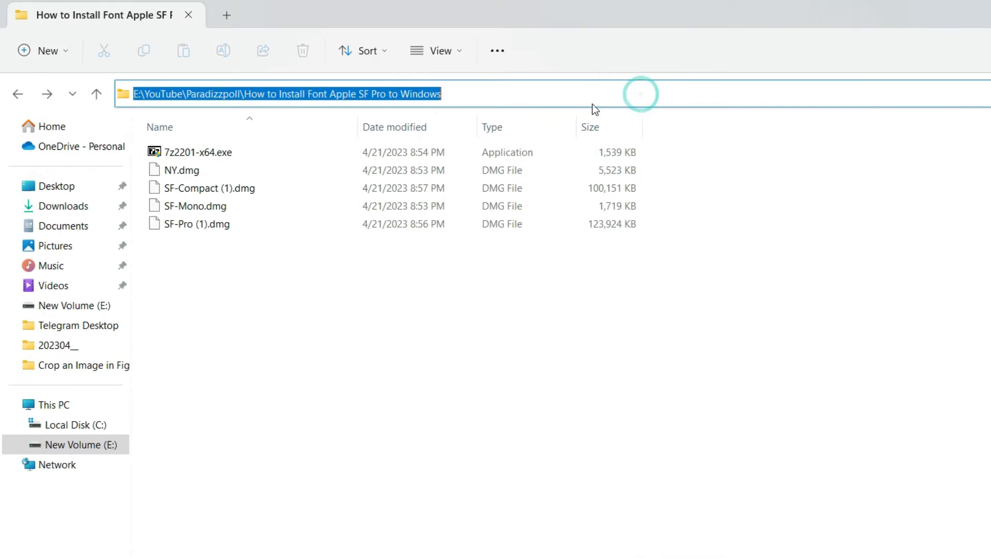
right_click(398, 94)
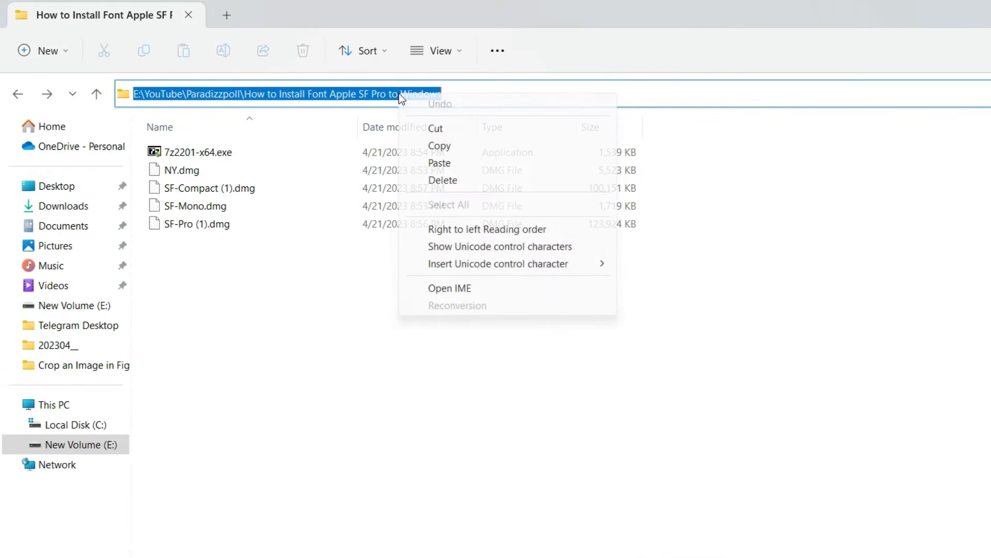
left_click(464, 145)
Step: Return to 7-Zip and open the "How to Install Font Apple SF Pro to Windows" folder using the copied path
left_click(763, 535)
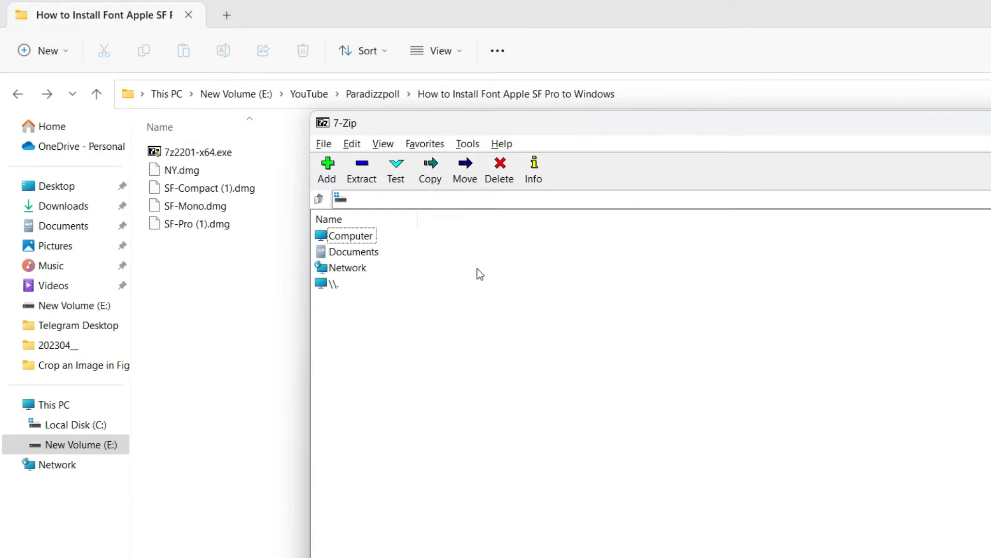
right_click(459, 197)
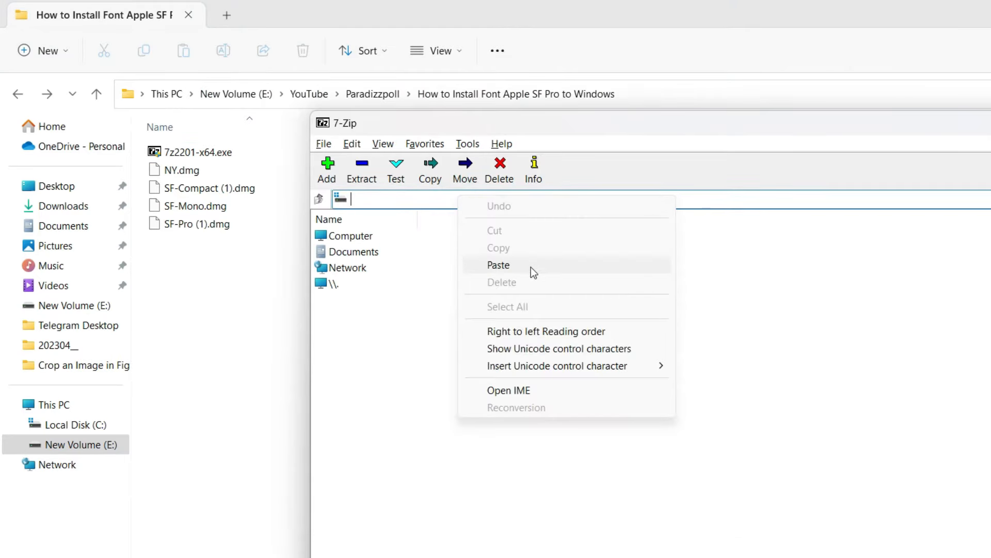
left_click(531, 266)
key("Return")
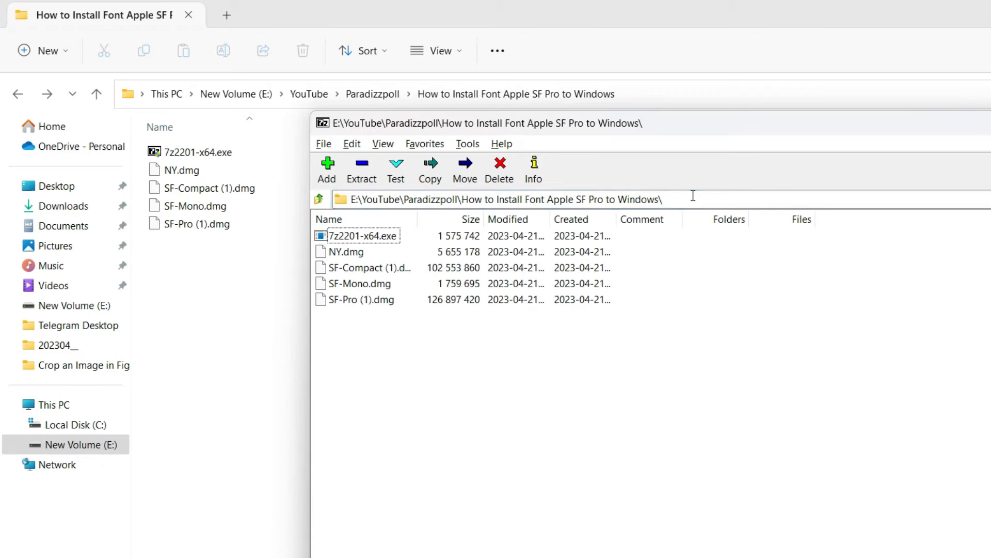
Step: Extract SF-Pro (1).dmg into an SF-Pro (1) subfolder with the default extraction options
double_click(365, 300)
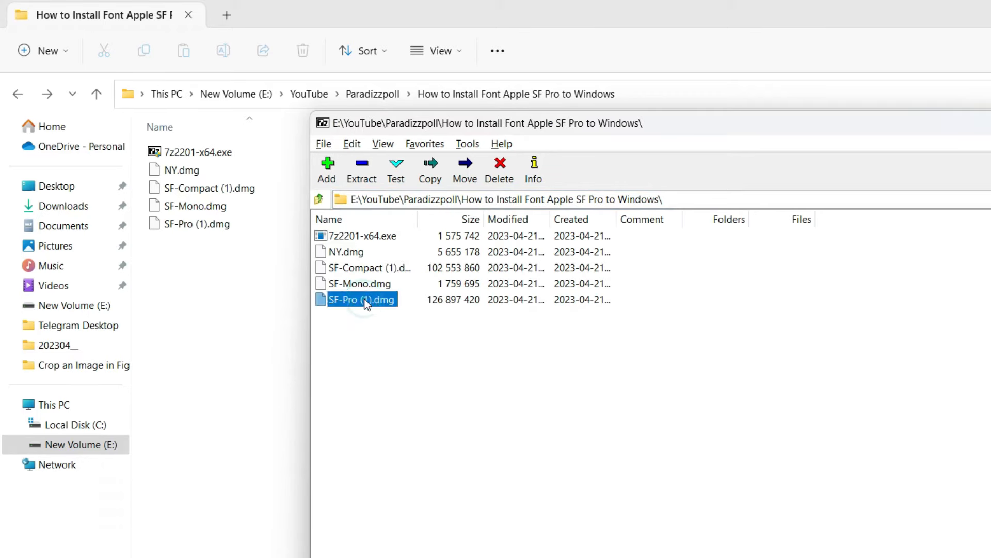
left_click(361, 176)
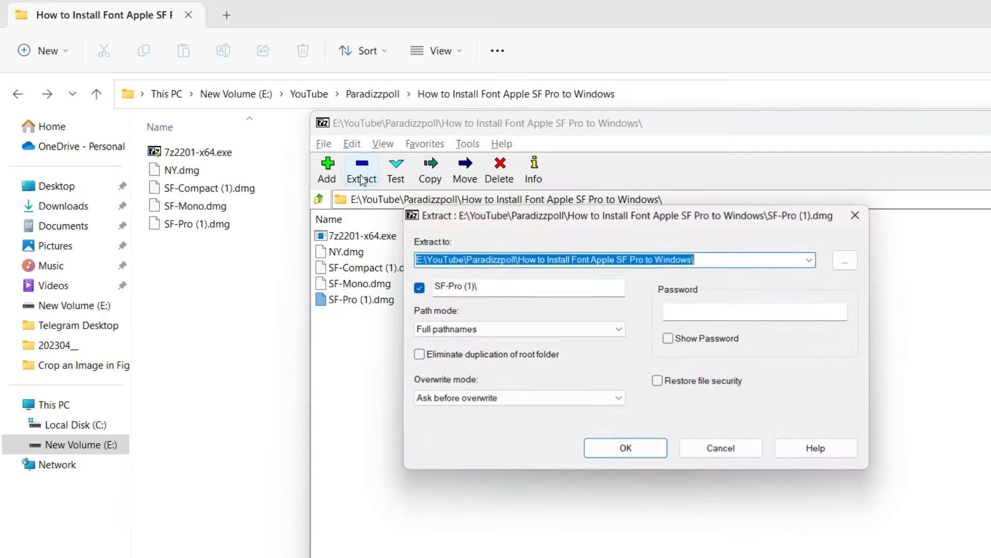
left_click(641, 449)
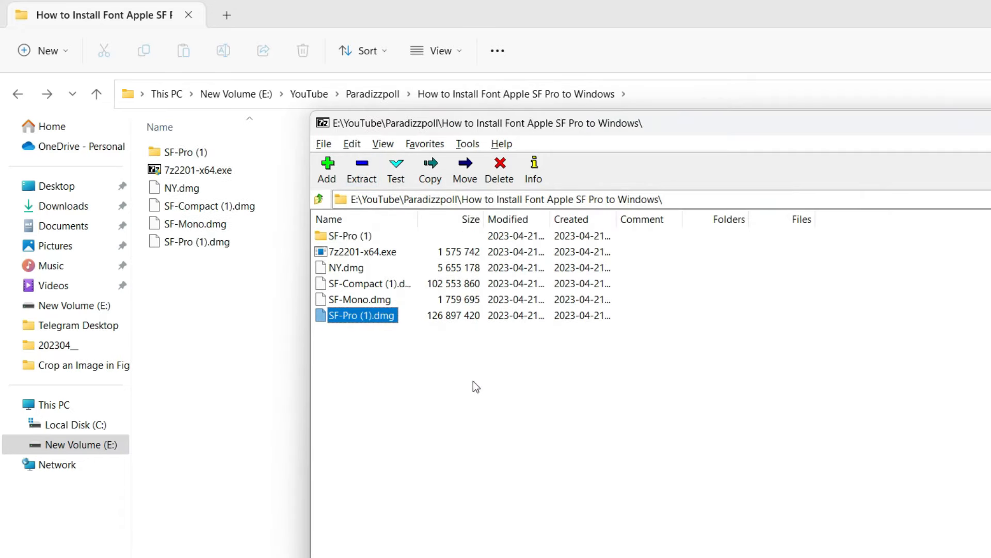
Step: Go into SF-Pro (1)\SFProFonts and extract SF Pro Fonts.pkg there with the default options
double_click(346, 236)
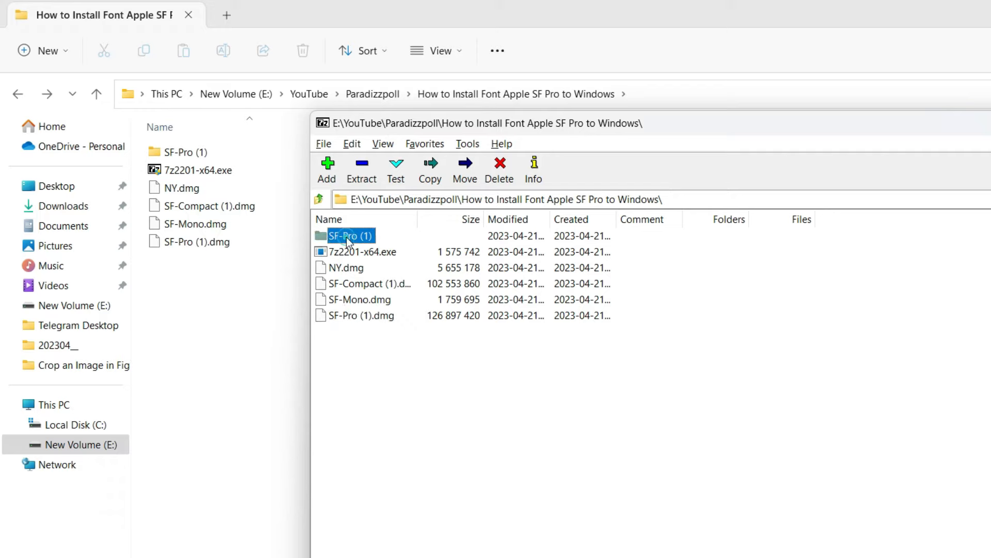
double_click(346, 237)
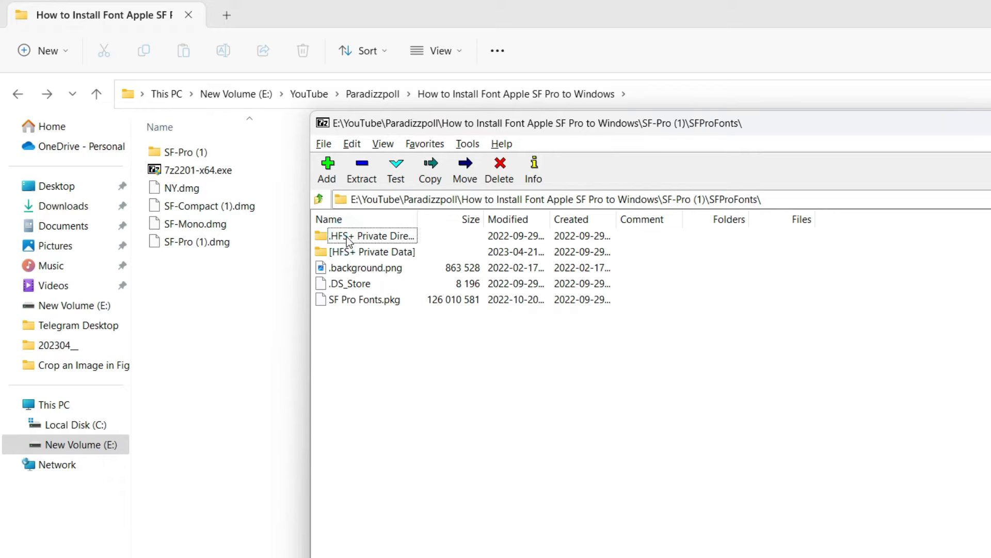
left_click(364, 301)
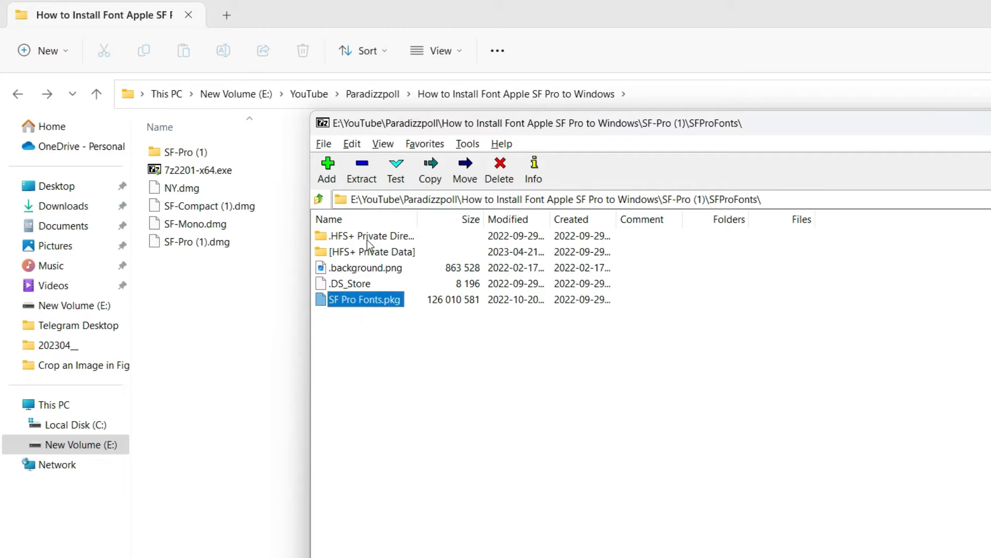
left_click(368, 175)
left_click(620, 448)
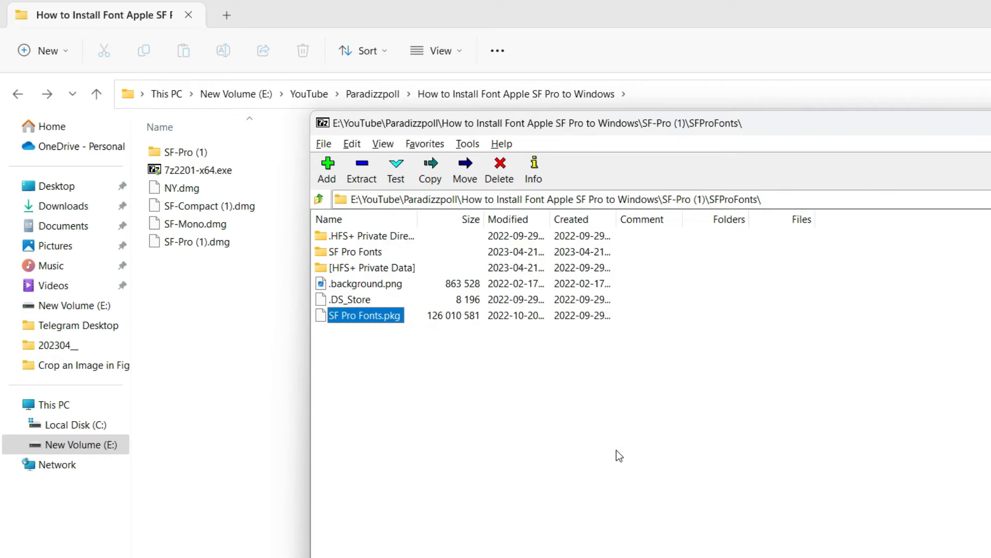
Step: Open the extracted SF Pro Fonts folder and extract the Payload~ file into a Payload~~ subfolder
left_click(355, 253)
double_click(372, 250)
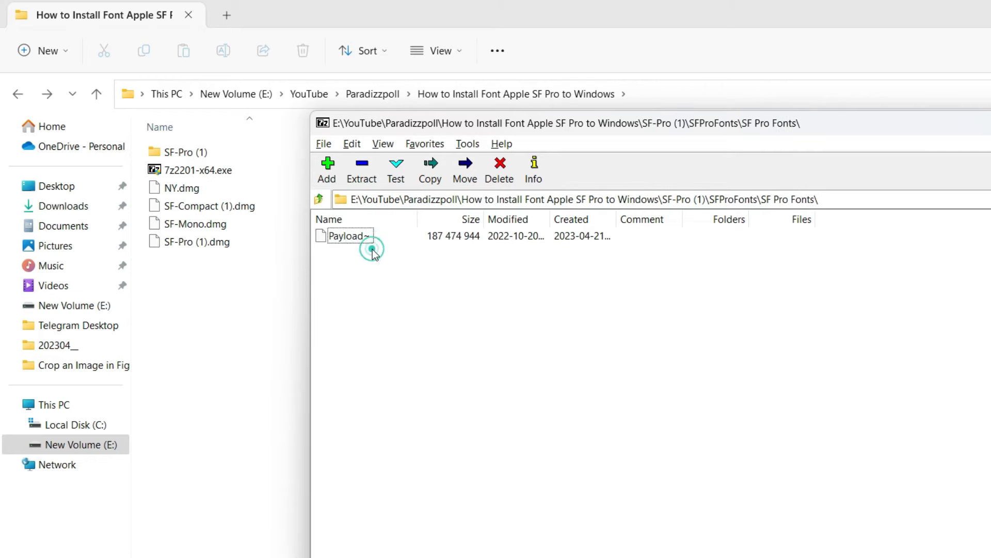
left_click(364, 172)
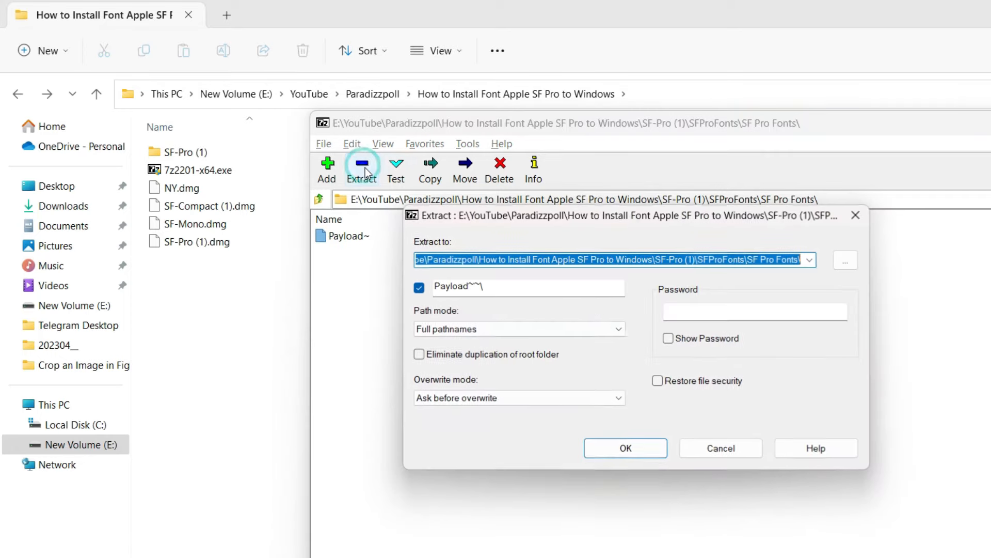
left_click(625, 447)
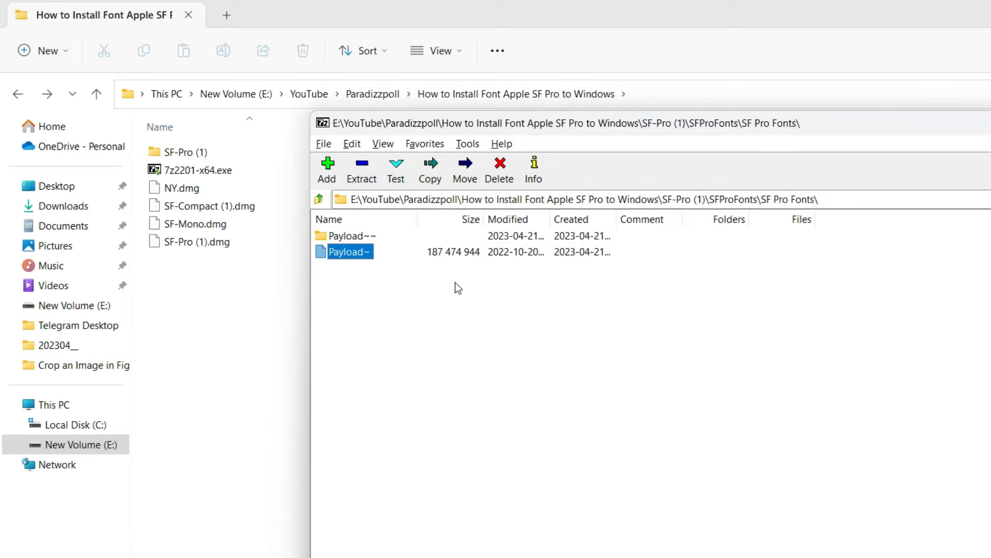
Step: Open Payload~~\Library\Fonts and widen the Name column to look through the full SF Pro font file names
double_click(349, 236)
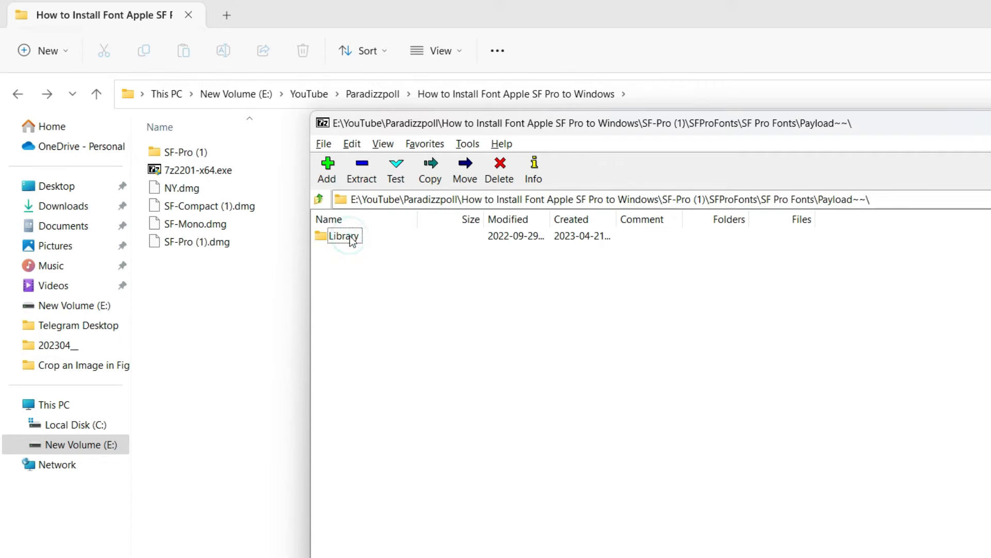
double_click(349, 236)
double_click(350, 238)
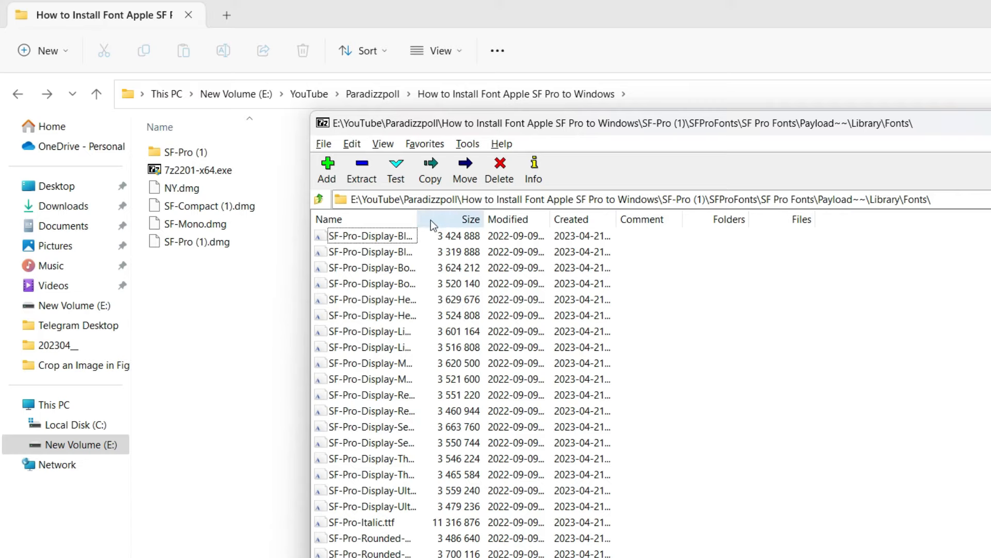
left_click_drag(416, 218, 596, 224)
left_click(391, 236)
scroll(412, 354, "down", 9)
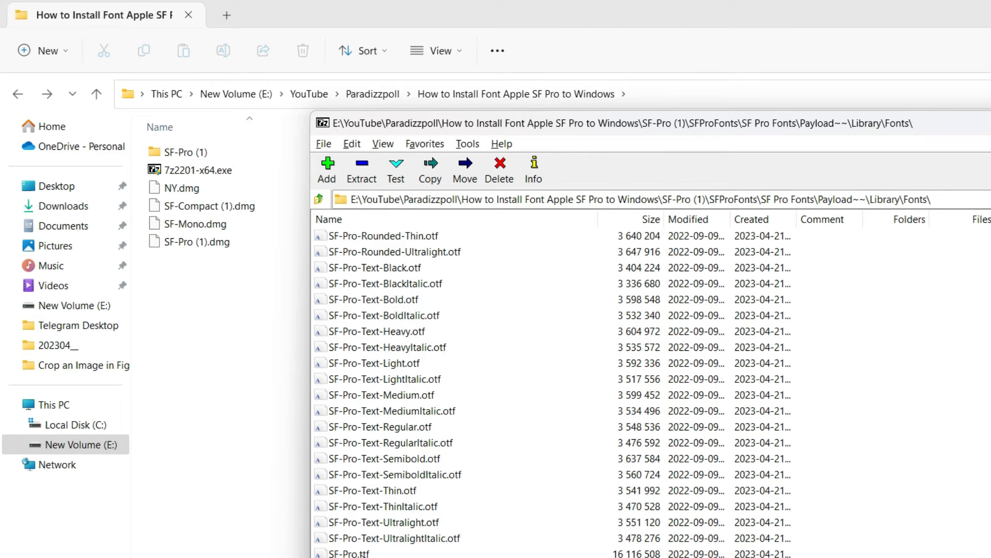
Step: Select all the extracted SF Pro font files and open the Windows Fonts folder through Control Panel
left_click(367, 554, "shift")
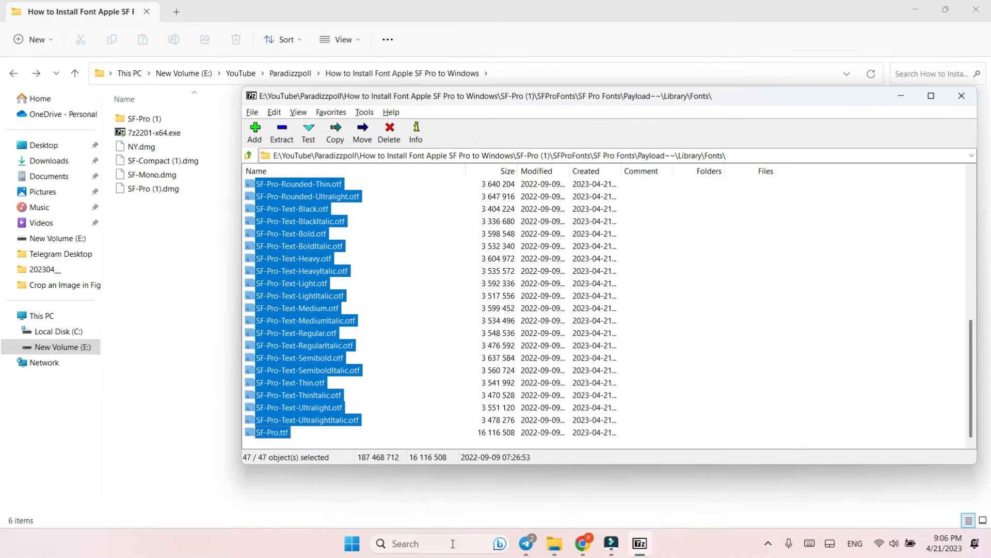
left_click(451, 541)
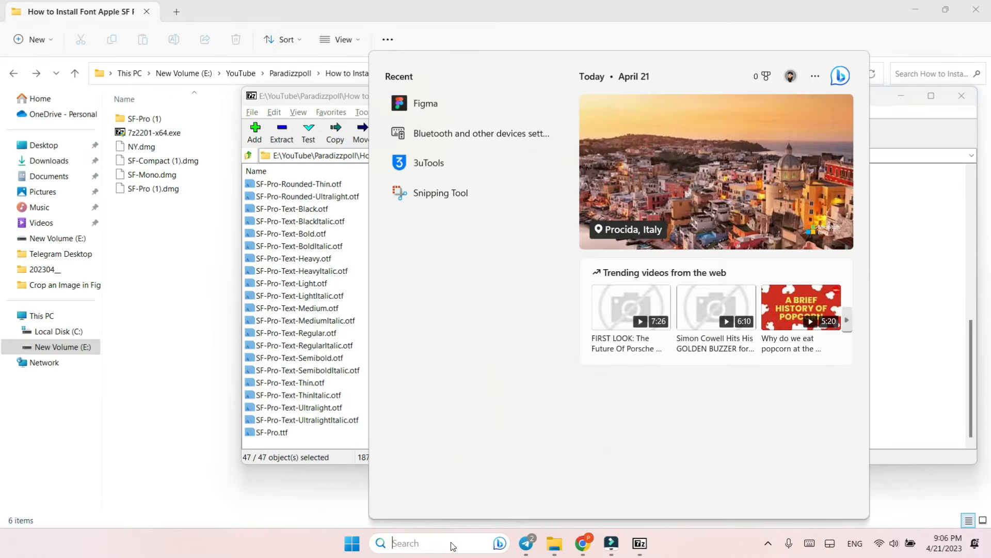
type("control")
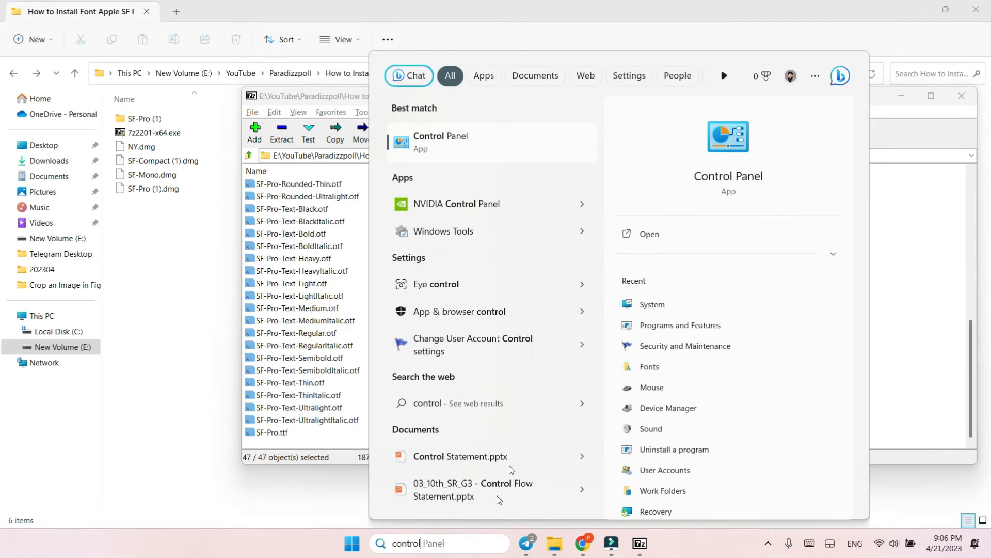
left_click(478, 147)
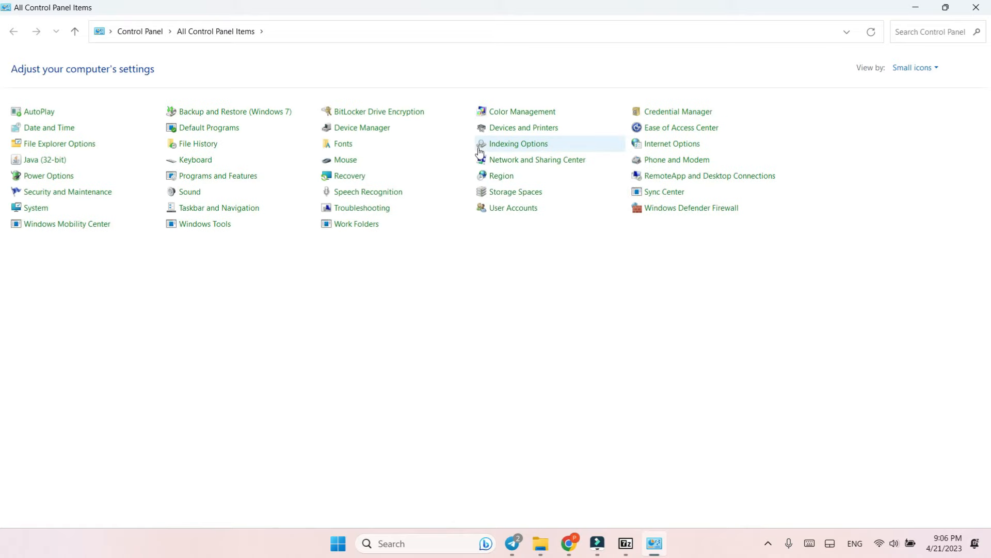
left_click(344, 145)
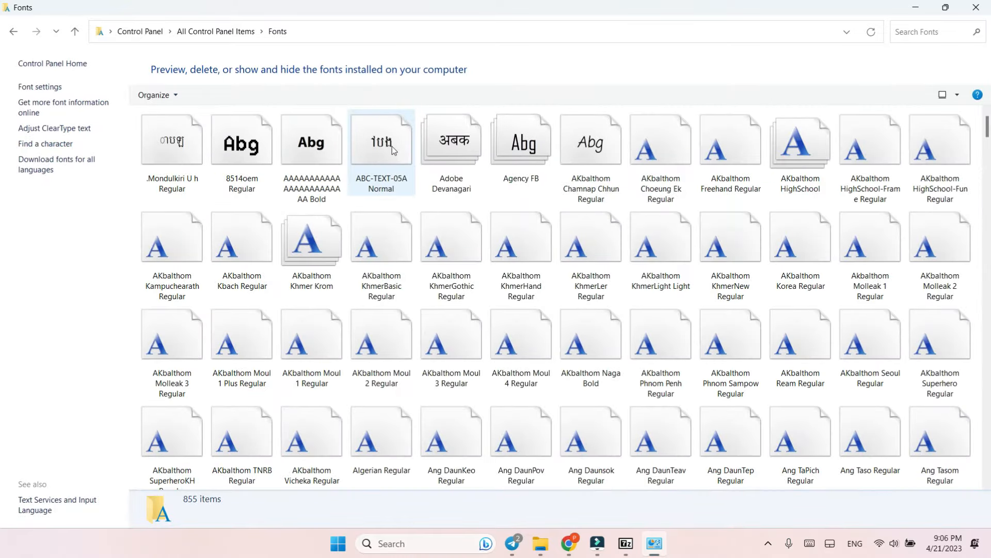
Step: Arrange the Fonts and 7-Zip windows side by side and copy the selected SF Pro files into the Fonts folder to install them
left_click(946, 7)
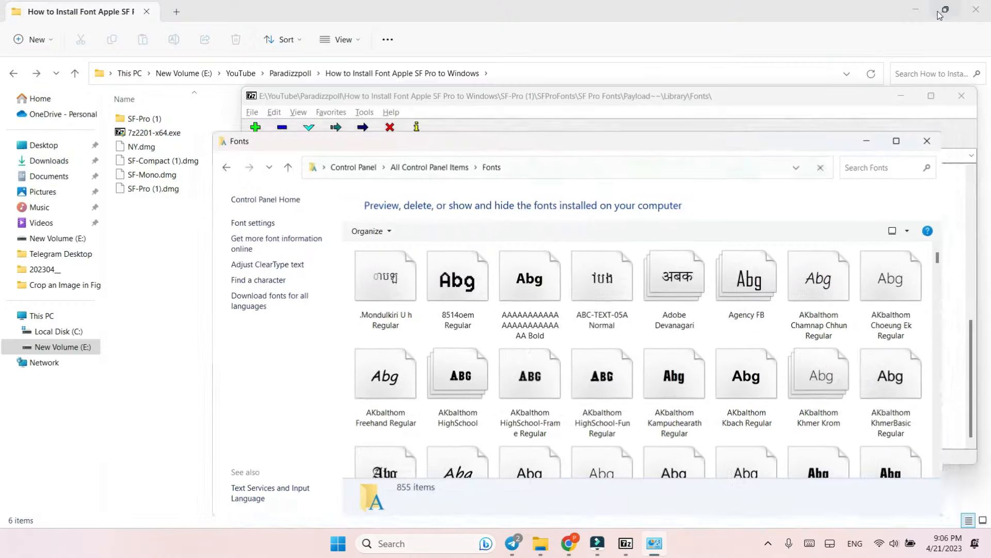
left_click_drag(435, 145, 564, 125)
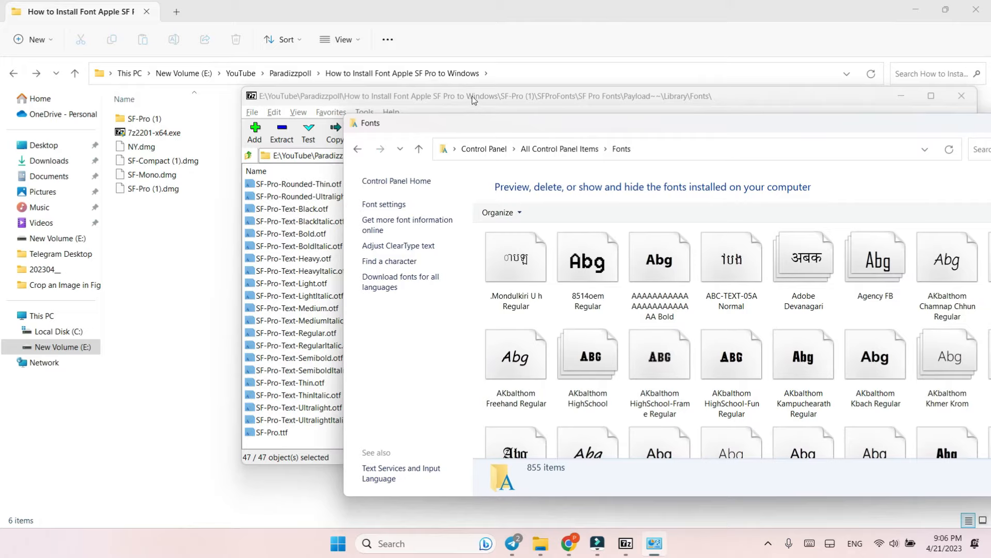
left_click_drag(474, 96, 317, 104)
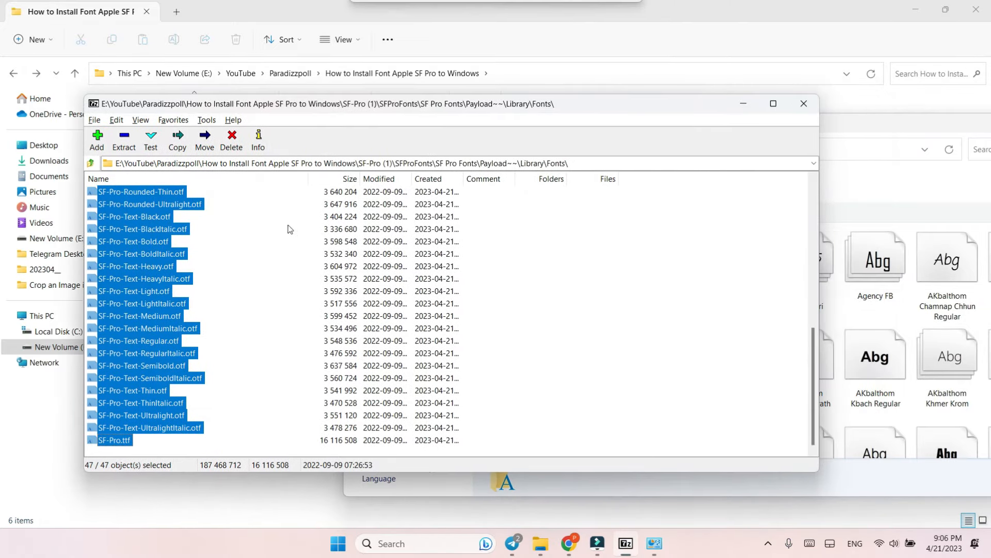
left_click_drag(138, 228, 922, 325)
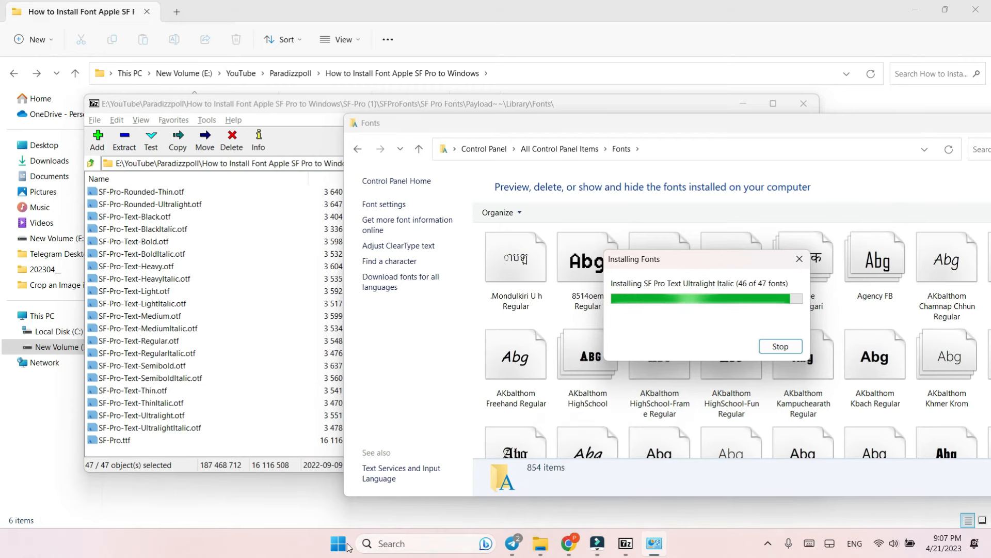
left_click(338, 546)
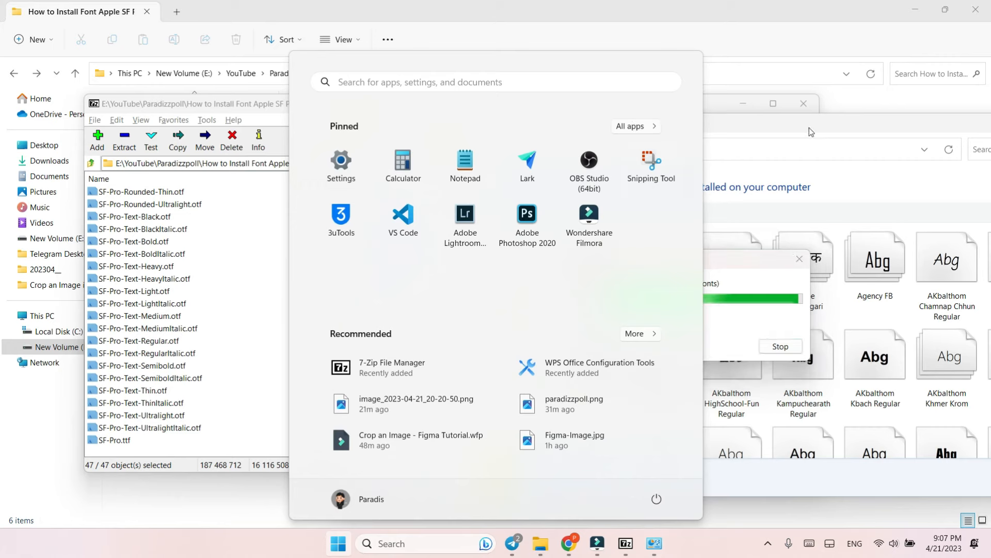
left_click(755, 265)
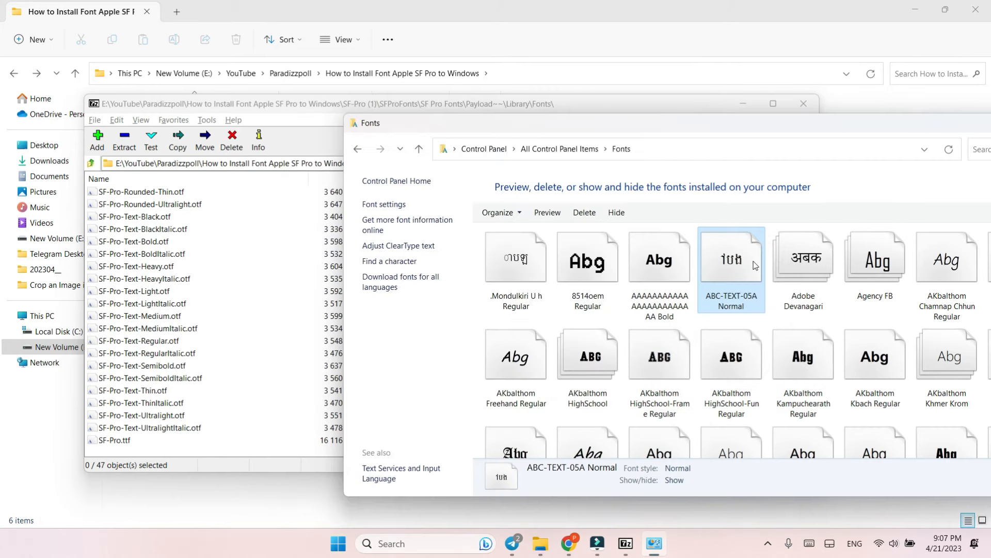
Step: Close the Fonts, 7-Zip and File Explorer windows to return to the desktop
left_click_drag(808, 134, 618, 103)
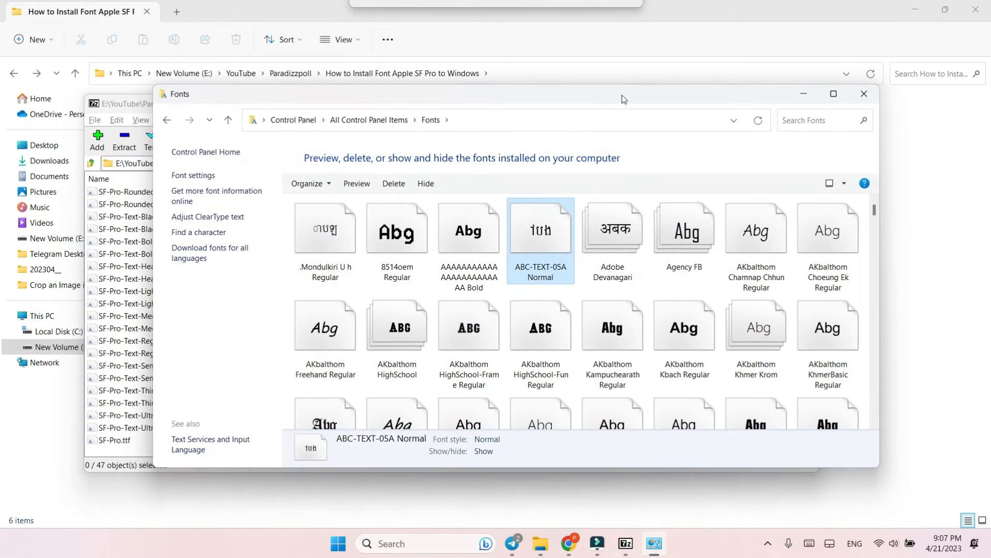
left_click(865, 96)
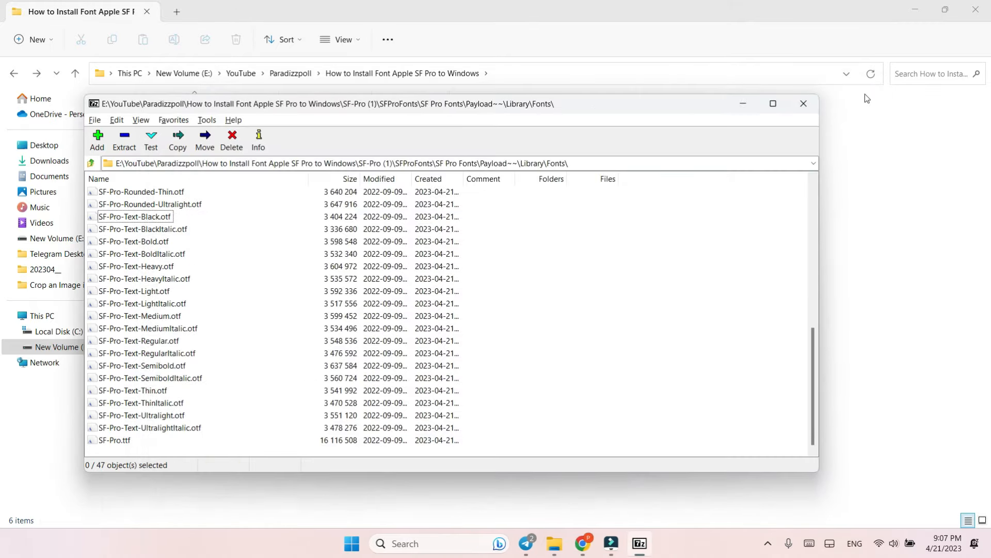
left_click(804, 106)
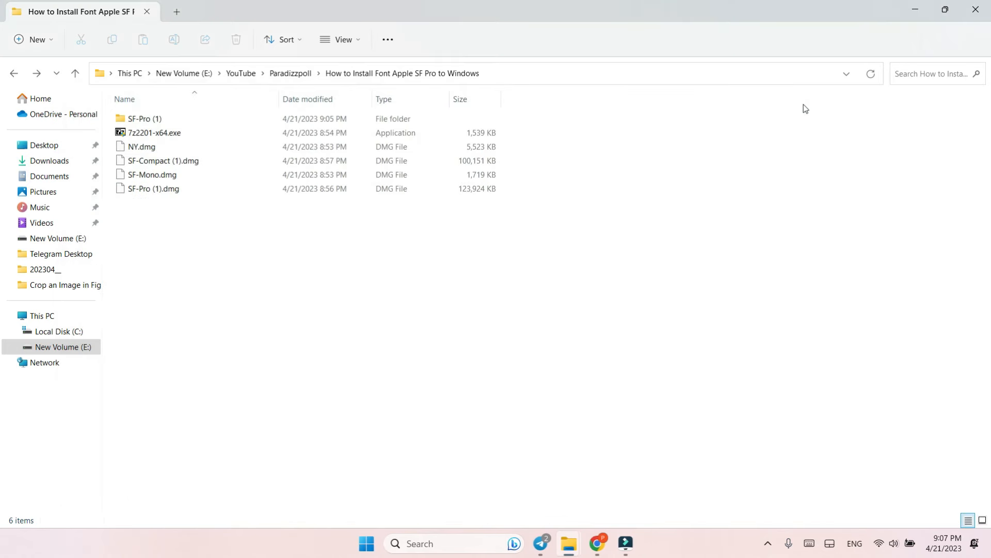
left_click(971, 9)
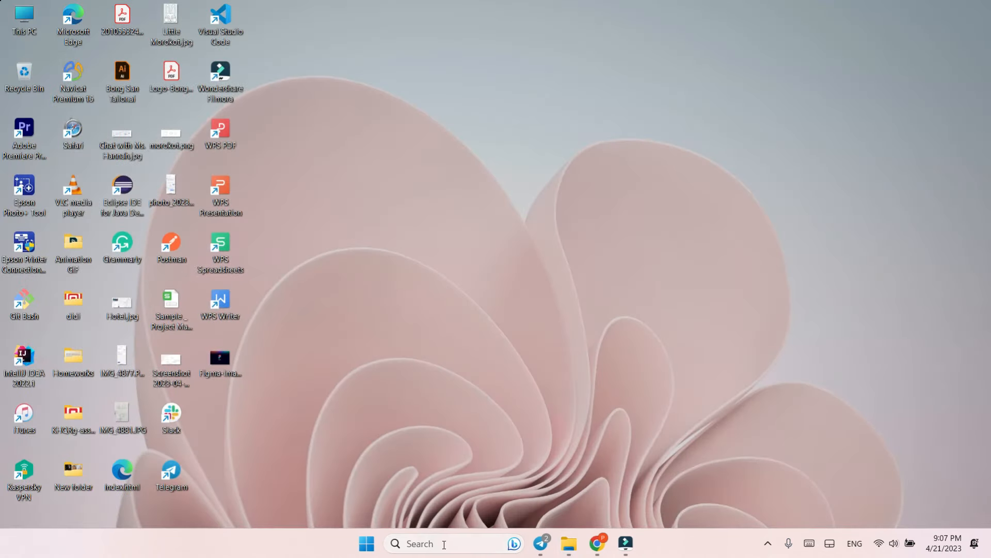
Step: Search Windows for figma and launch Figma with a blank untitled draft
left_click(367, 542)
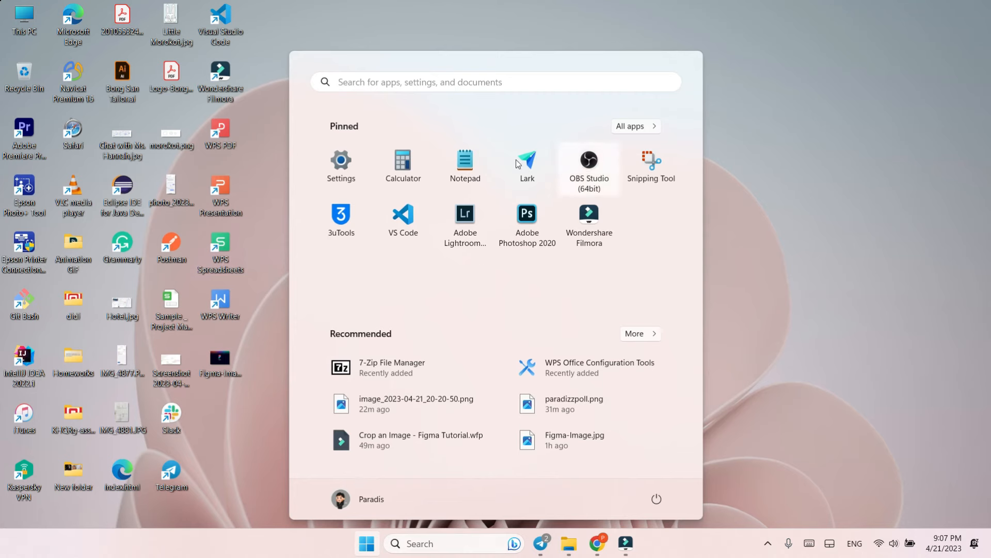
type("fi")
key("BackSpace")
key("BackSpace")
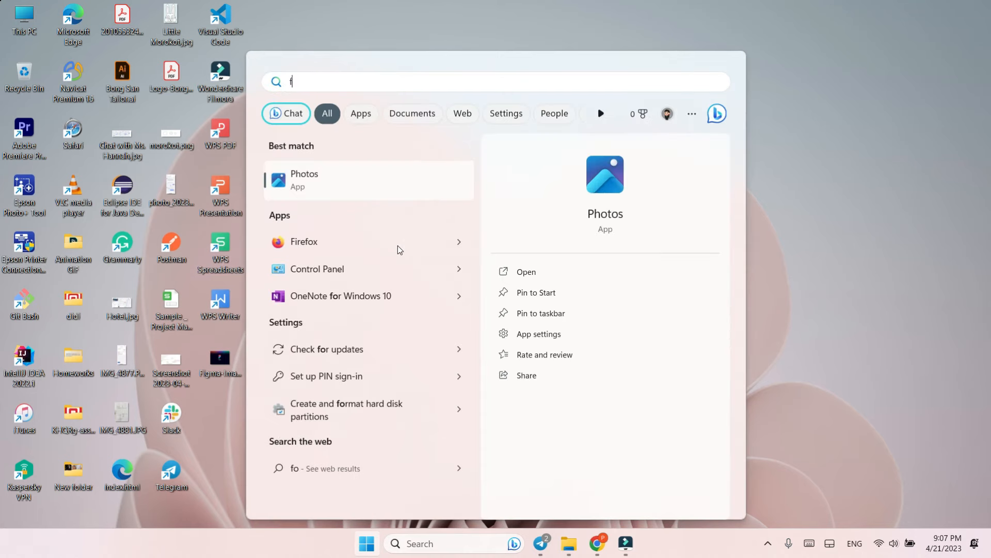
type("figma")
key("Return")
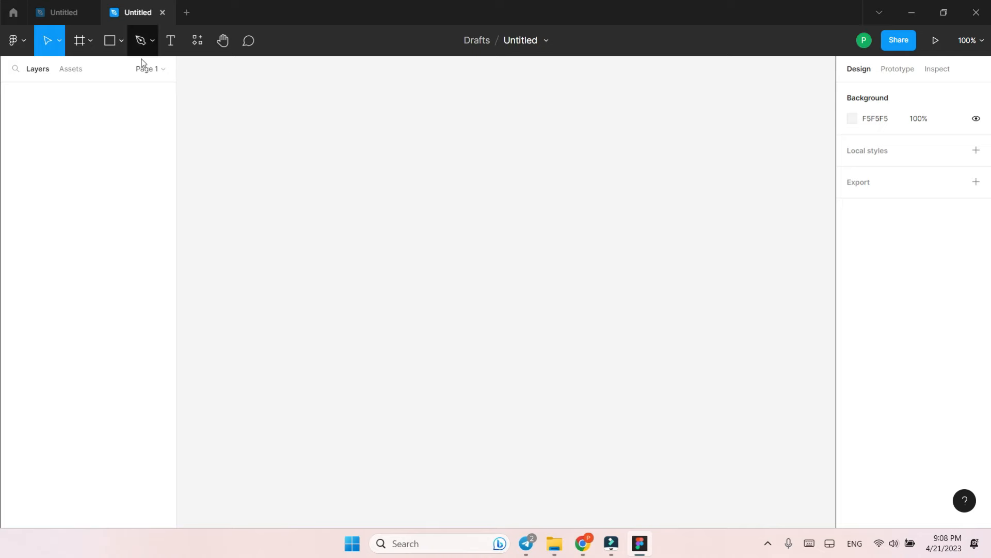
Step: Add a text layer on the canvas reading "I Like Figma So Much." with "Paradizzpoll" on a second line
left_click(172, 43)
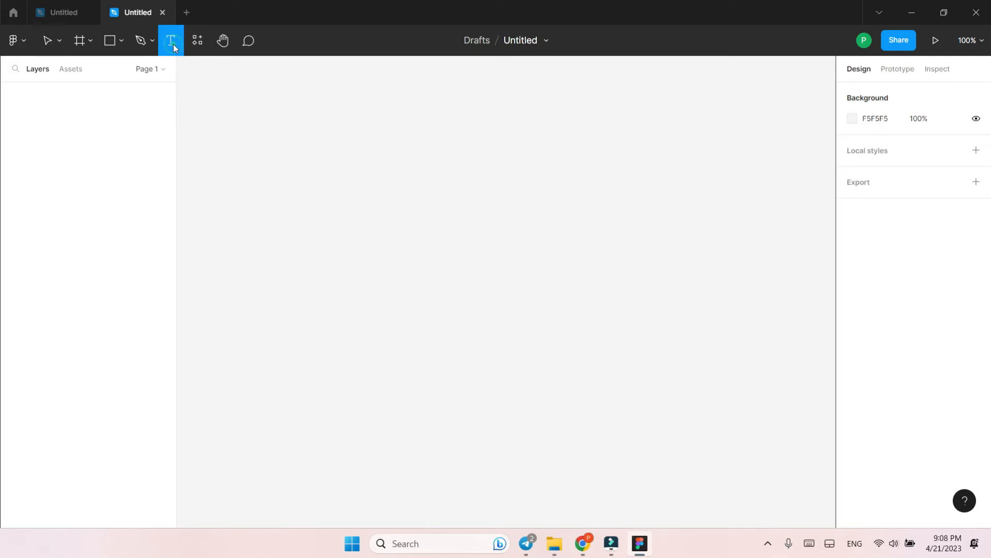
left_click(342, 269)
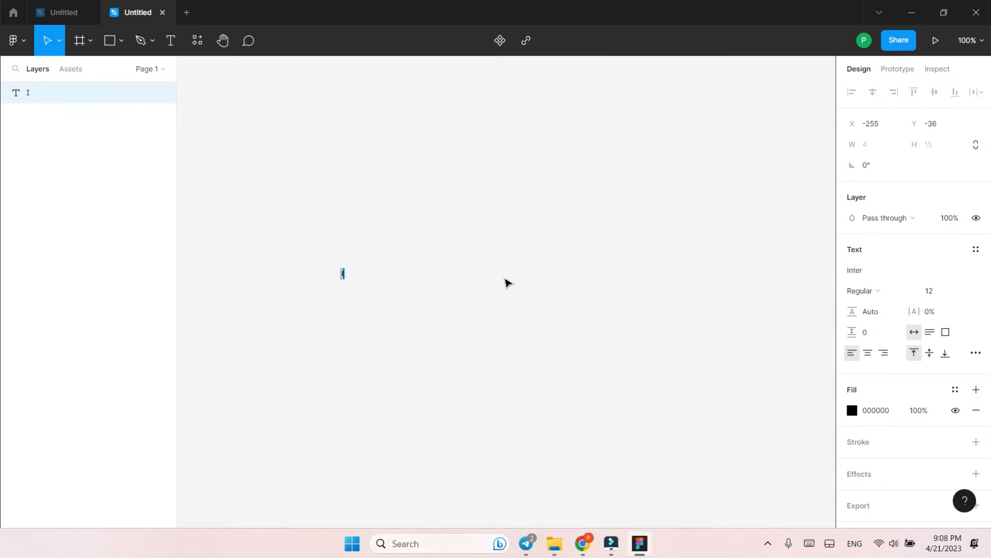
type("I Like Figm")
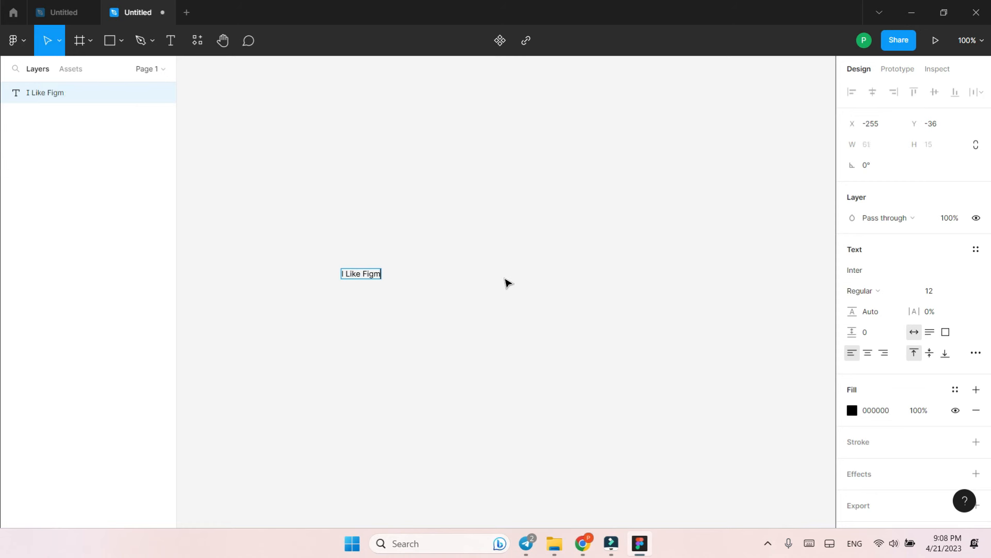
type("a So Much.")
key("Return")
type("Paradizzpoll")
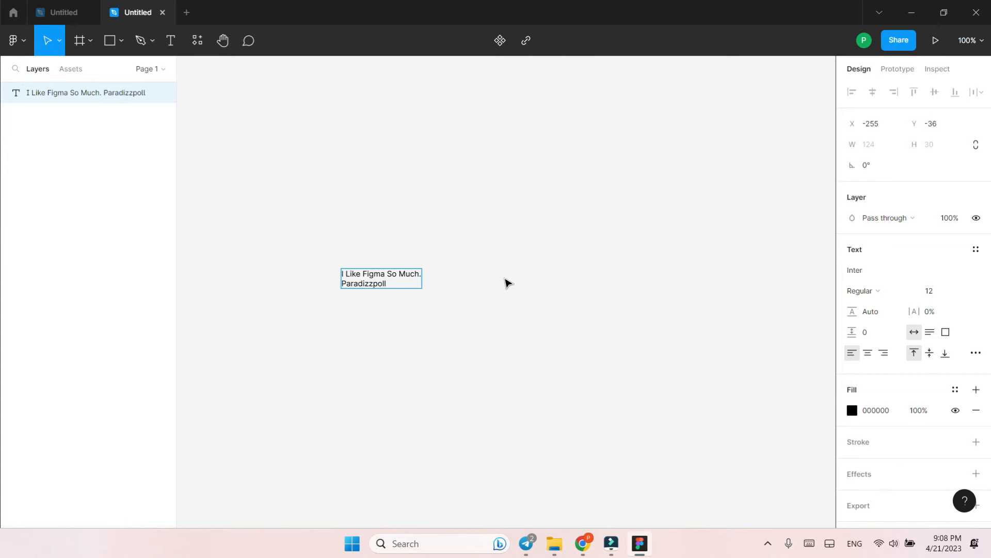
left_click(496, 277)
Step: Set the font family of the two-line text layer to SF Pro
scroll(365, 287, "up", 5)
left_click(380, 323)
left_click(403, 271)
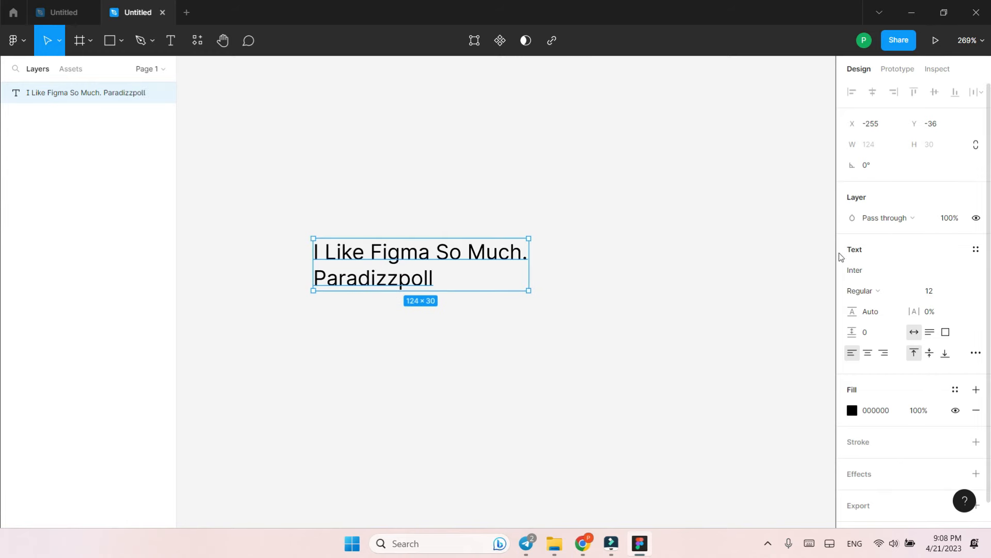
left_click(899, 271)
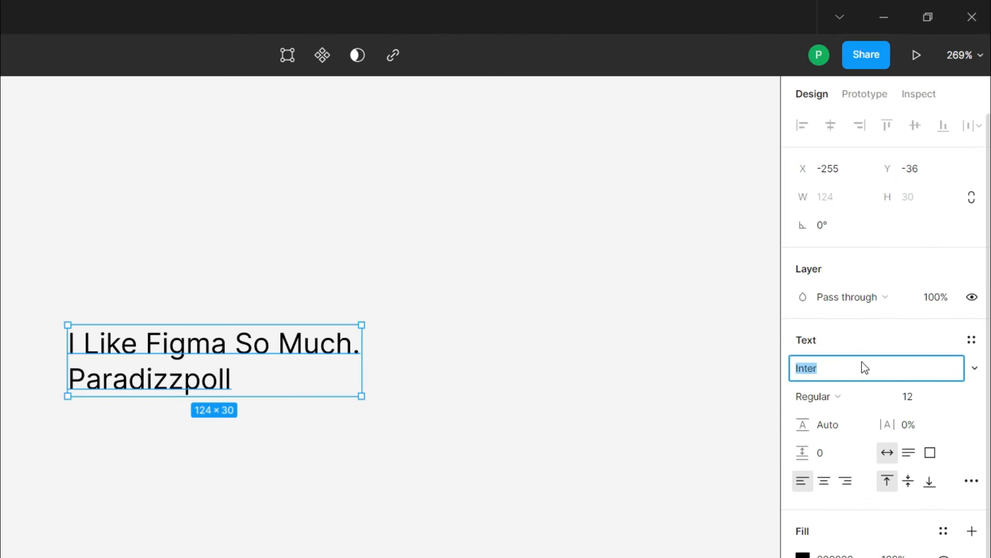
type("SF Pro")
key("Return")
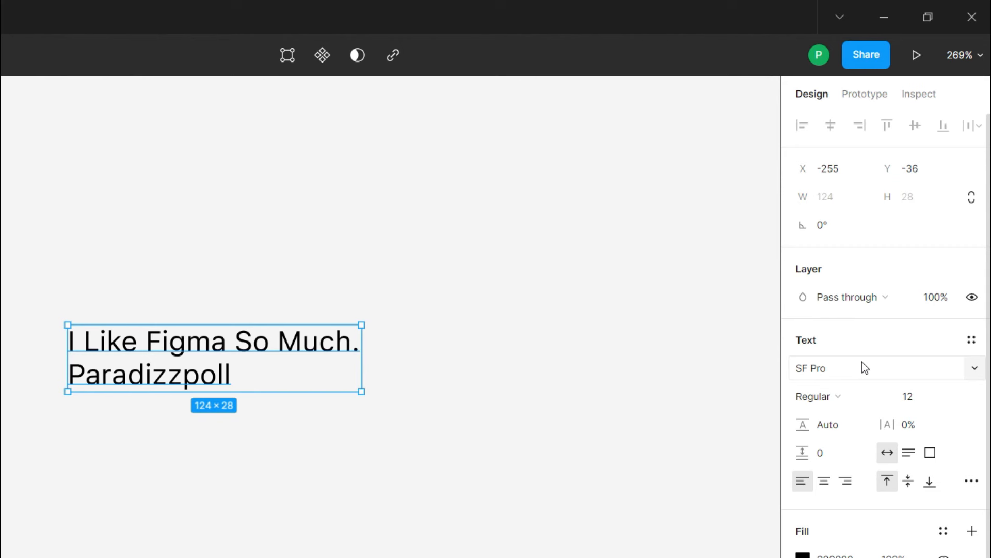
left_click(620, 520)
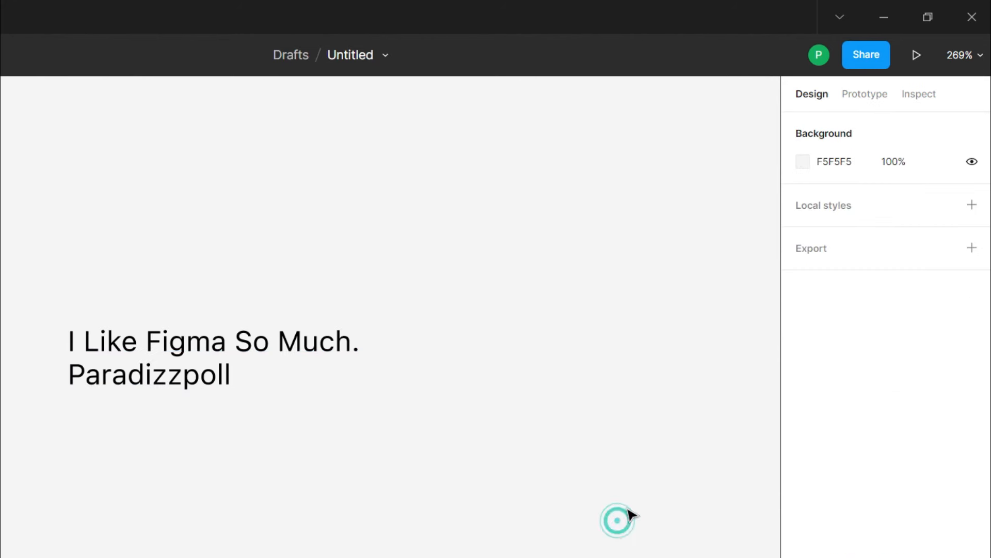
Step: Set the font size of the SF Pro text layer to 16
left_click(323, 368)
left_click(860, 366)
key("ctrl+a")
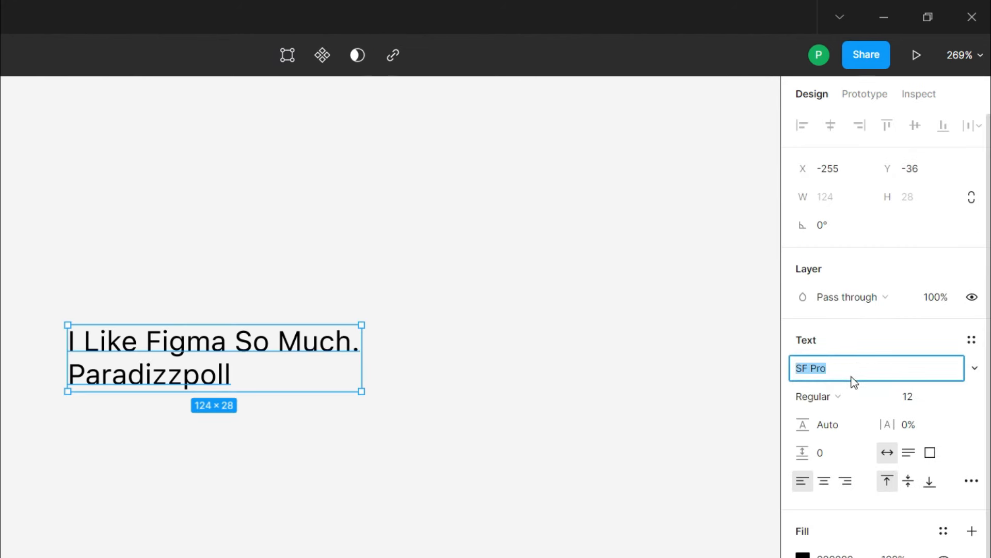
left_click(954, 397)
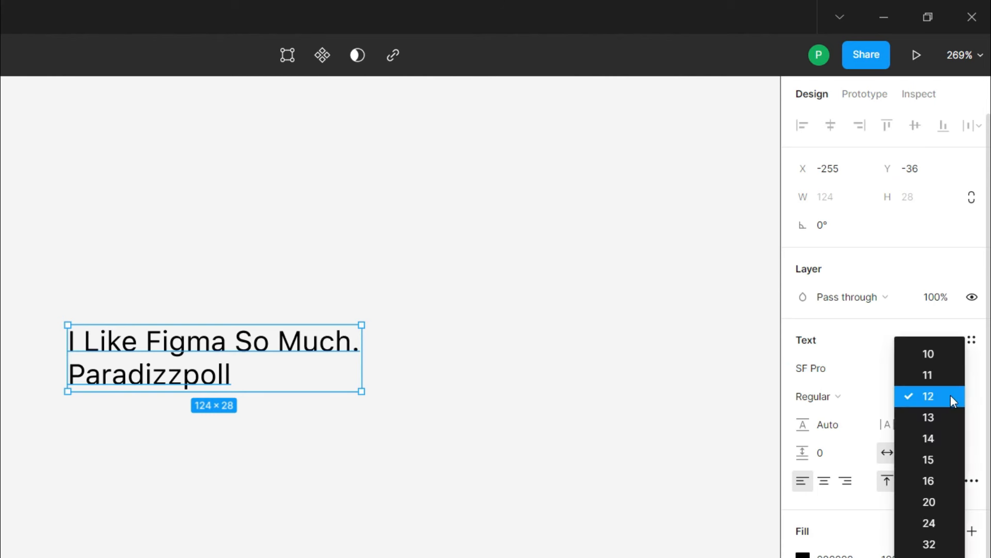
left_click(933, 476)
left_click(487, 425)
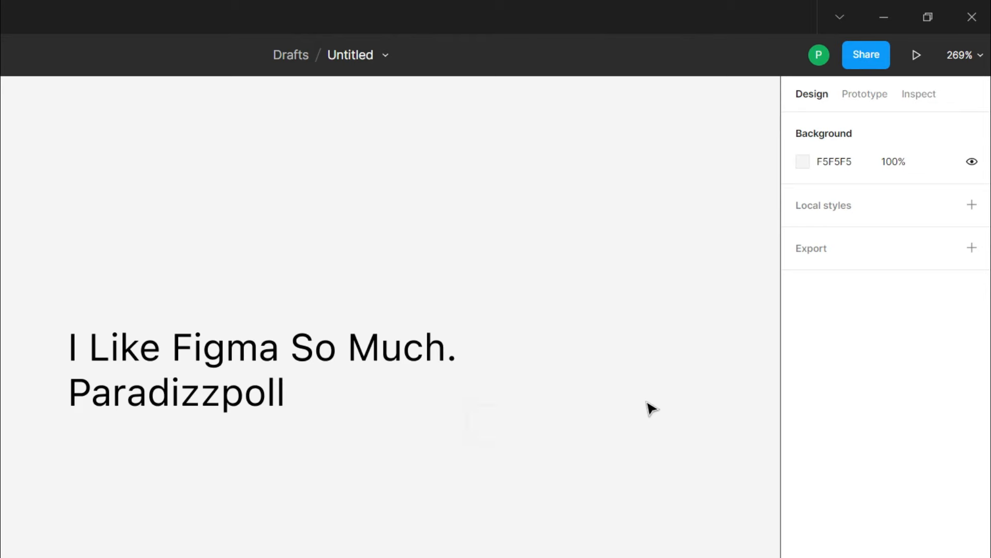
Step: Change the font weight of the text layer to Bold
left_click(397, 358)
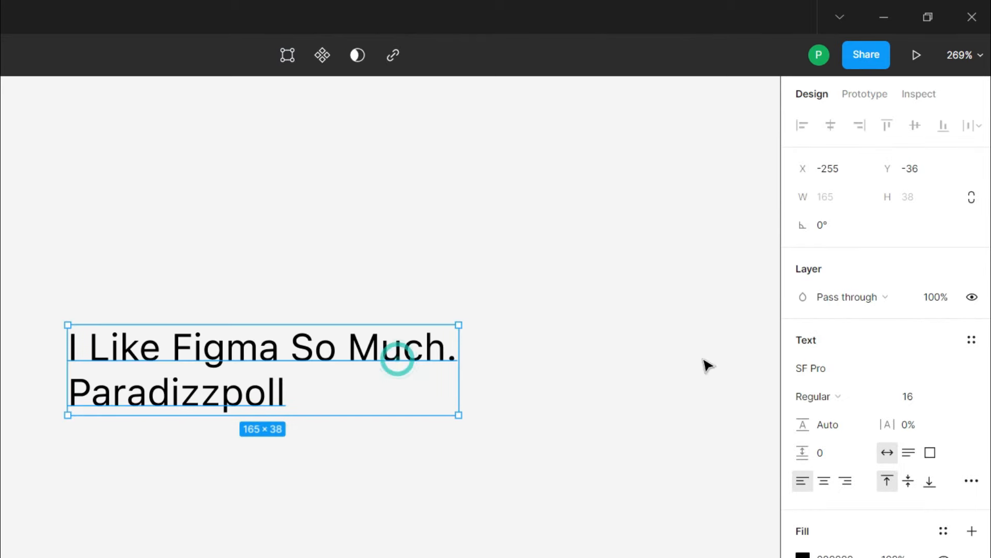
left_click(868, 396)
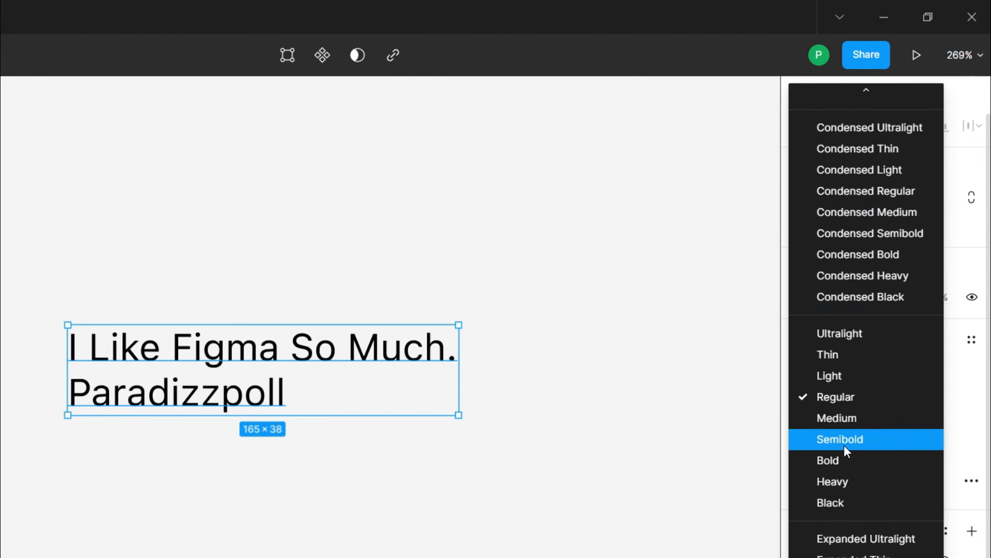
left_click(845, 462)
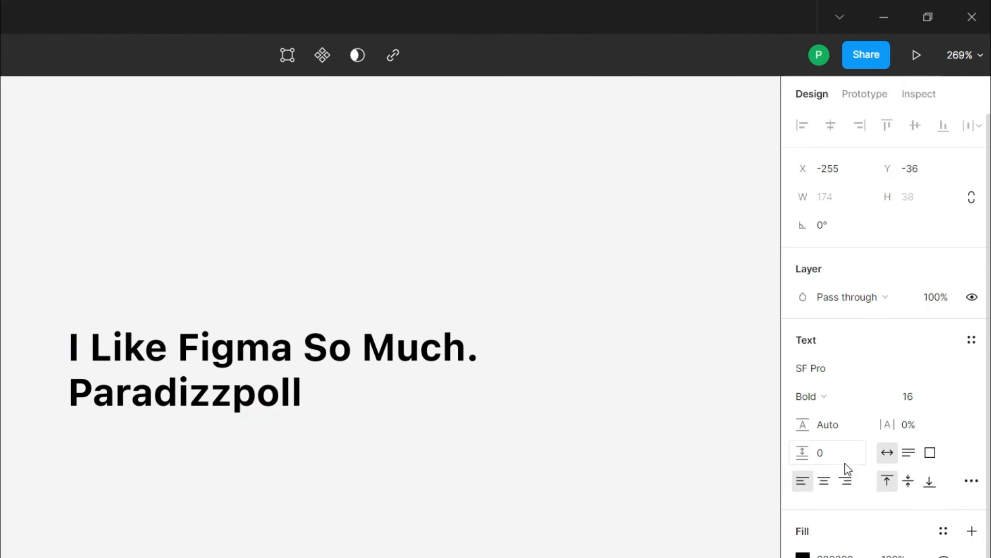
left_click(500, 459)
scroll(638, 461, "down", 3)
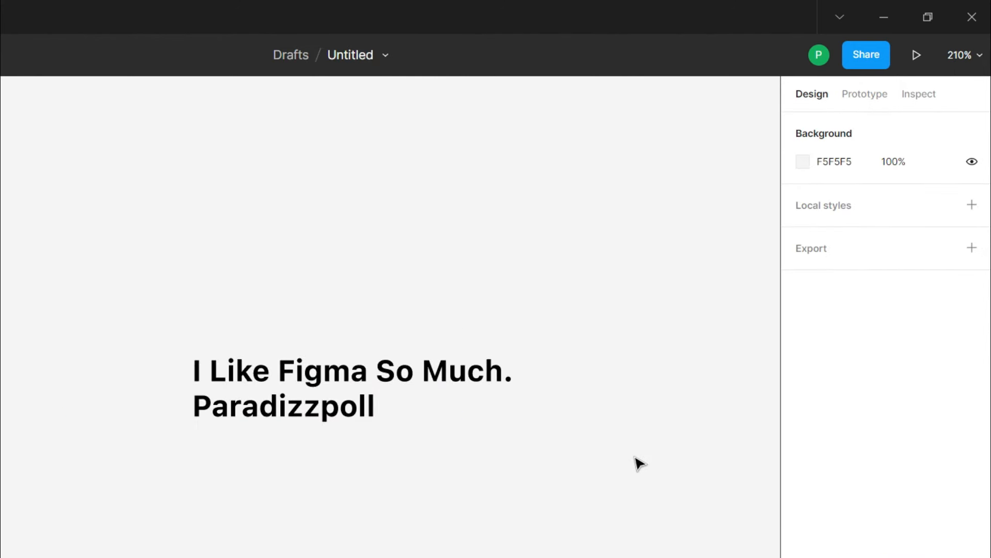
left_click(466, 382)
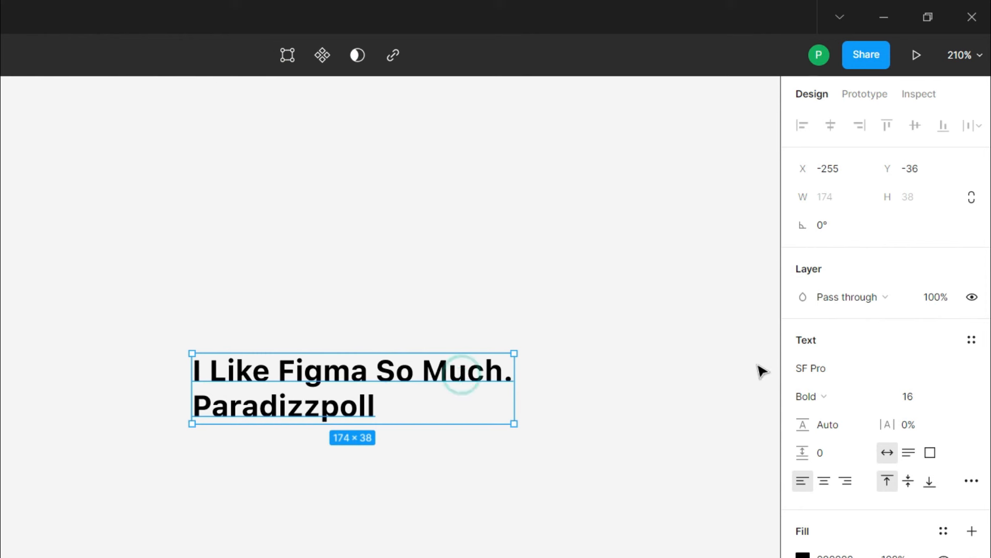
left_click(845, 373)
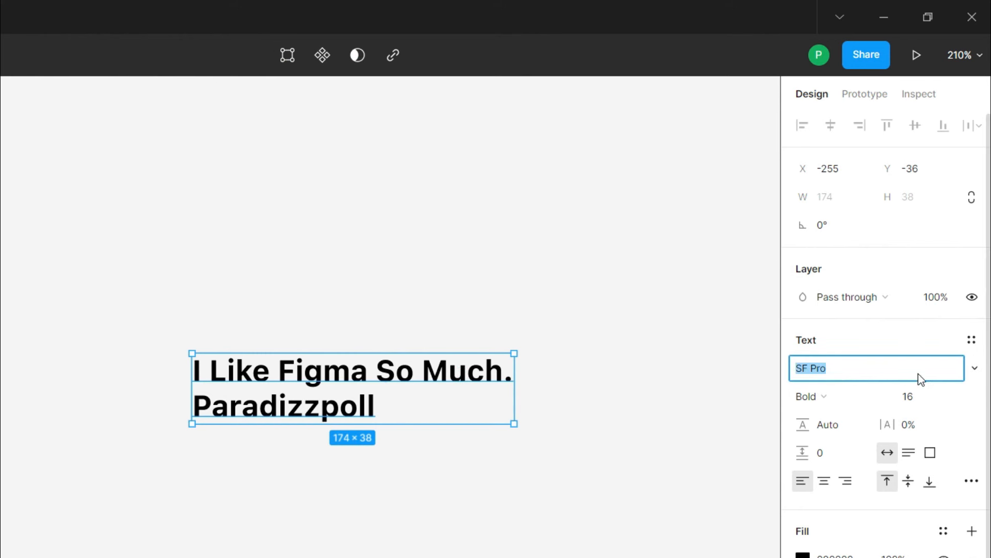
left_click(659, 469)
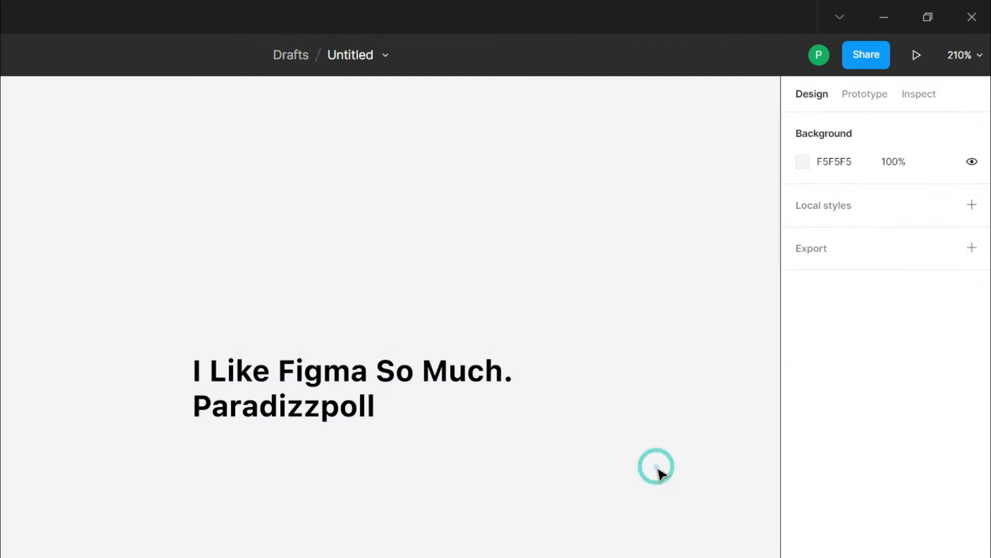